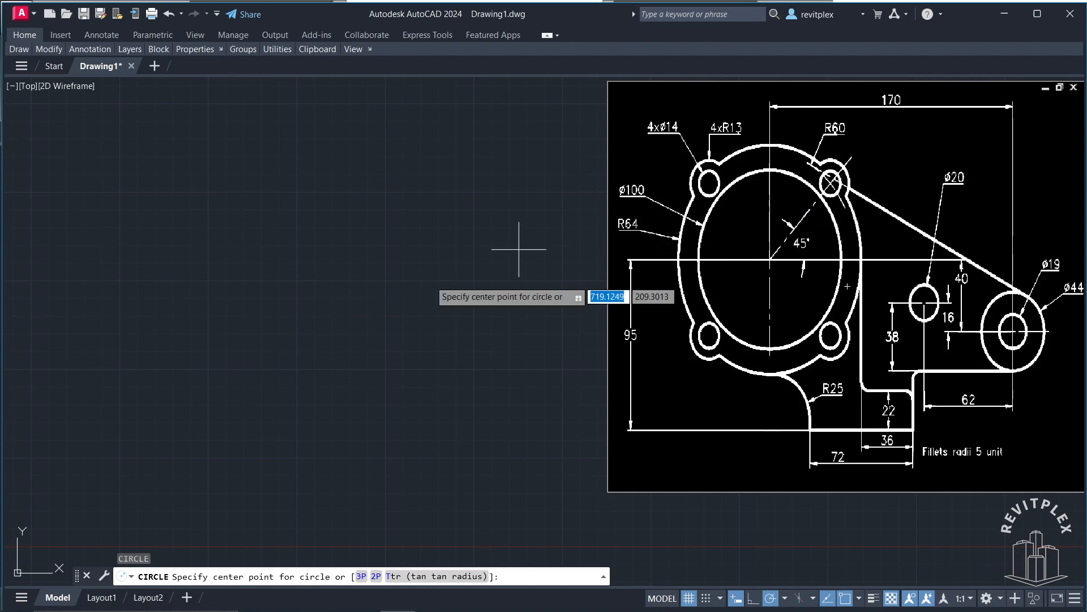
Draw a circle of radius 50 in the empty area beside the reference drawing
click(212, 282)
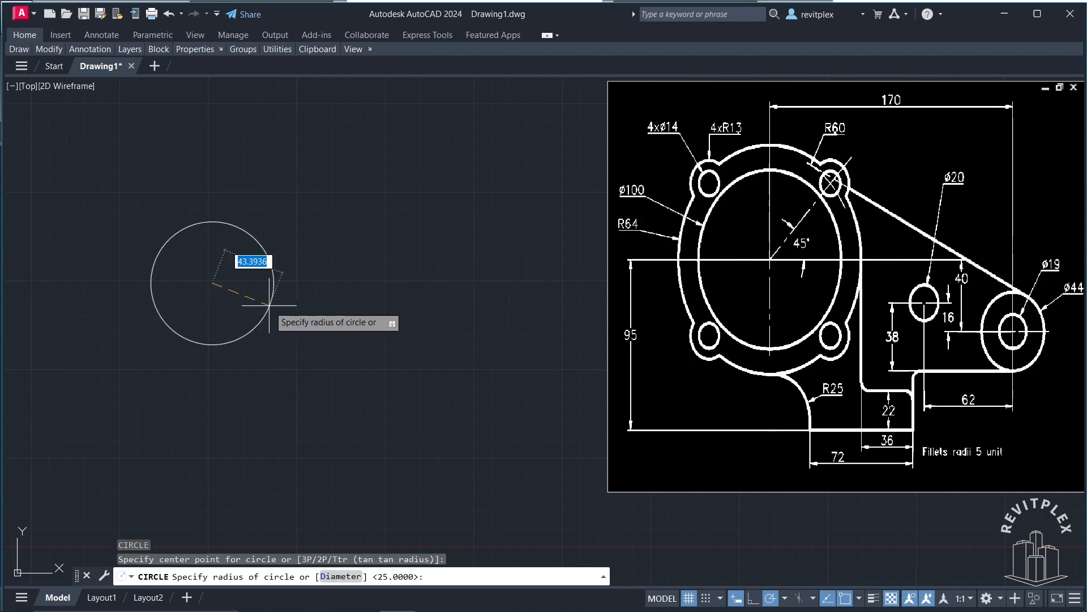
text(50)
key(Return)
text(3)
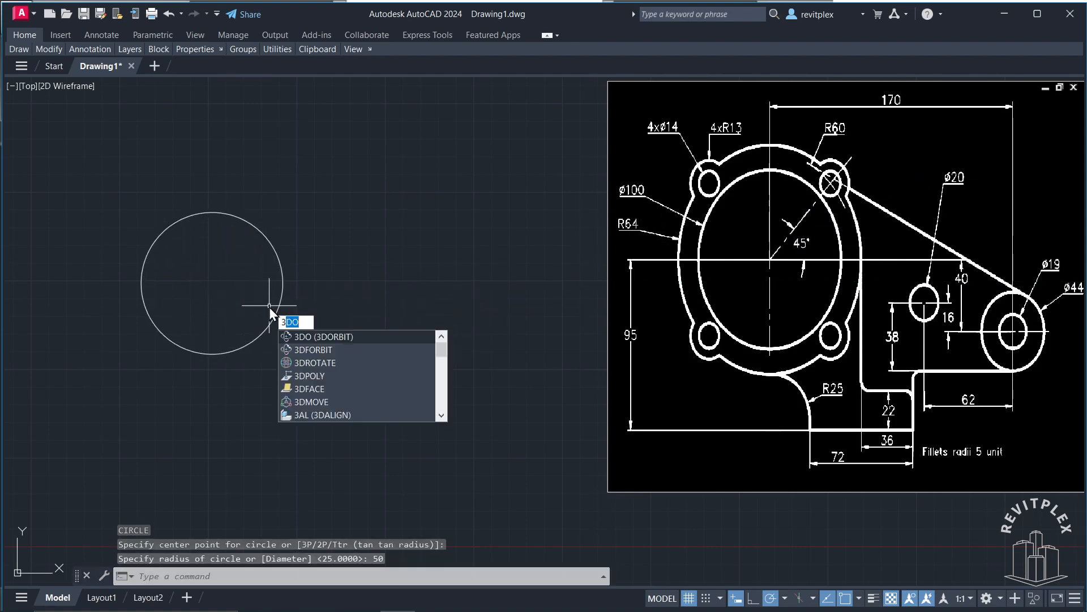
key(Escape)
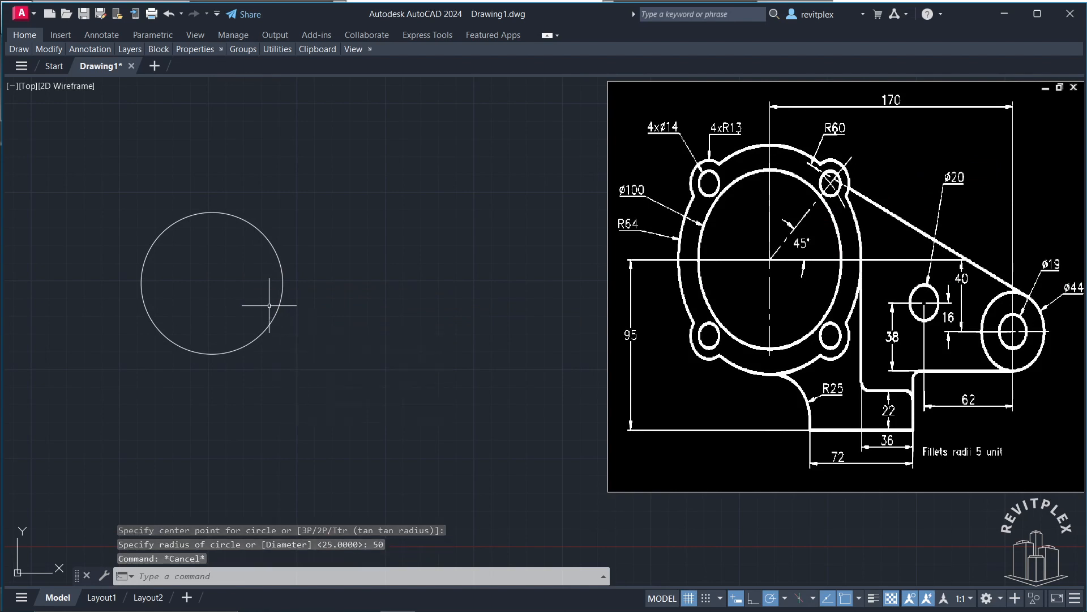
Draw two circles of radius 60 and 64 concentric with the radius 50 circle
key(Return)
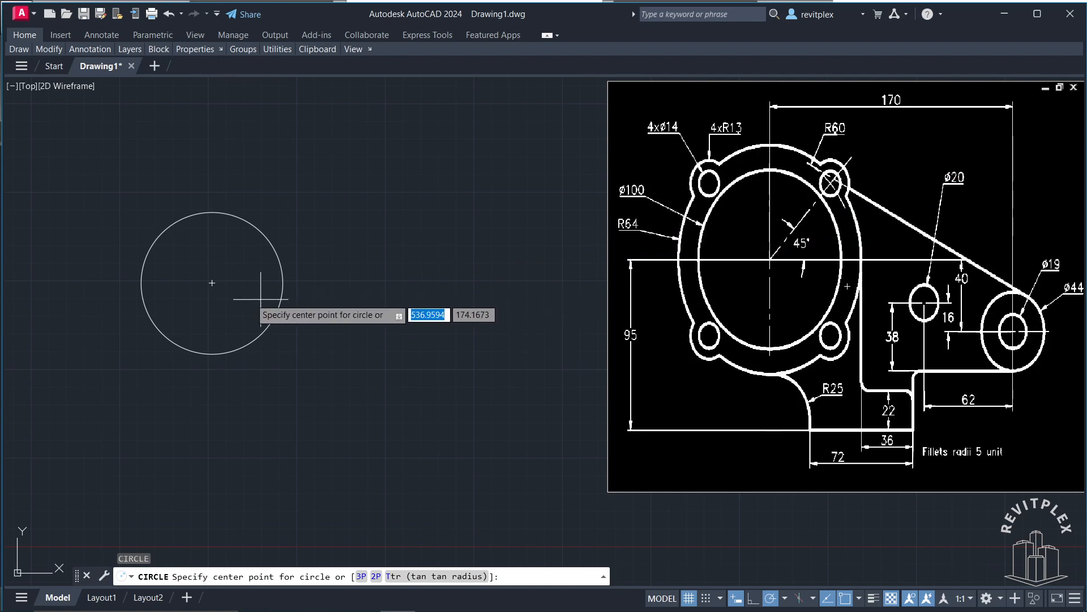
click(212, 282)
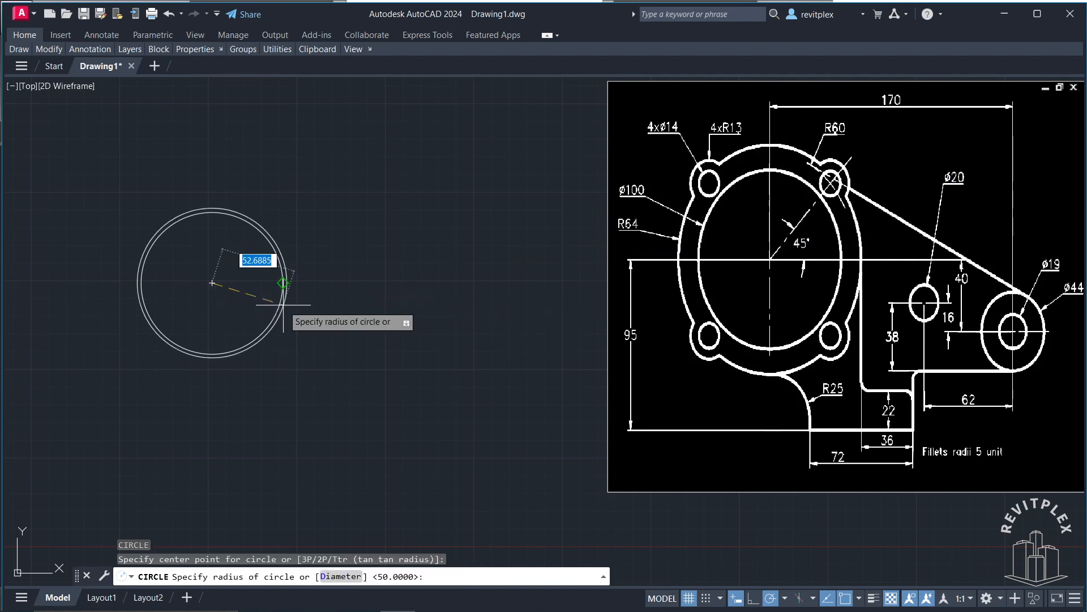
text(60)
key(Return)
key(Return)
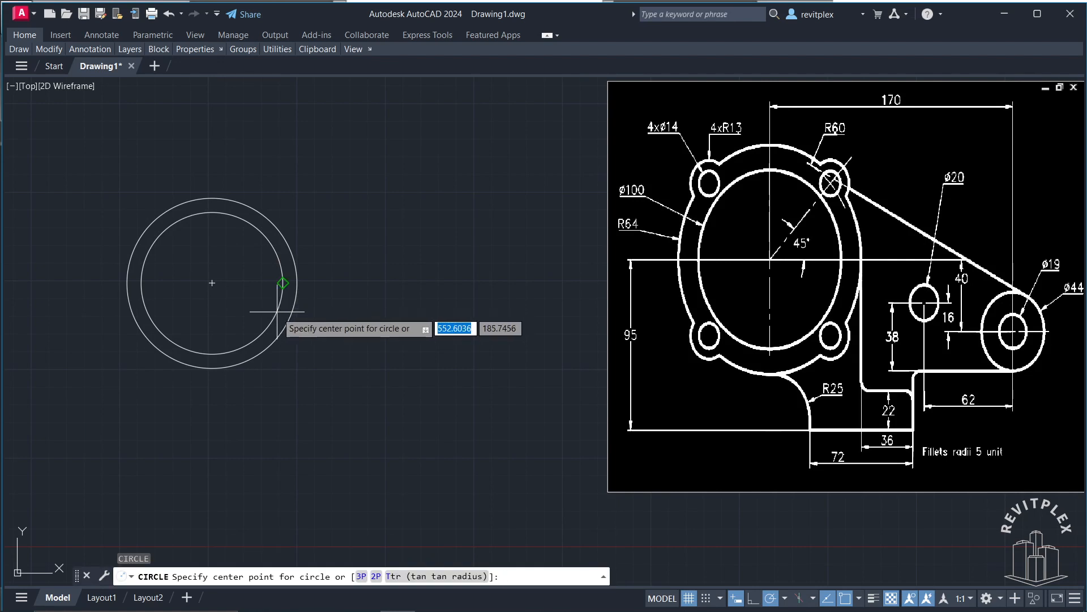
click(213, 284)
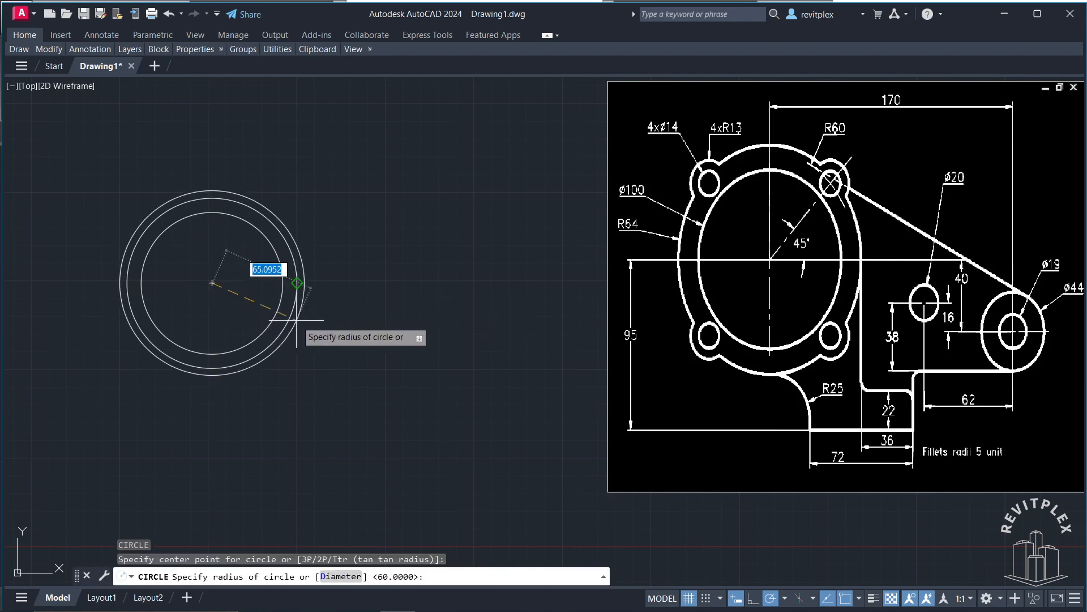
text(64)
key(Return)
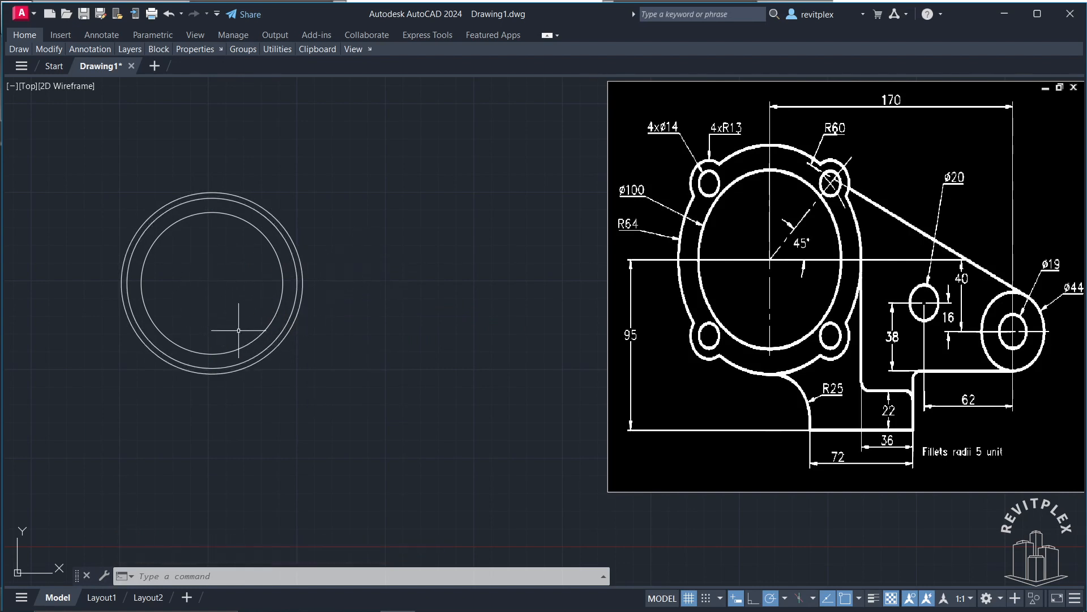
Draw a construction line at 45° from the circles' common centre up and right past the outermost circle
text(l)
key(Return)
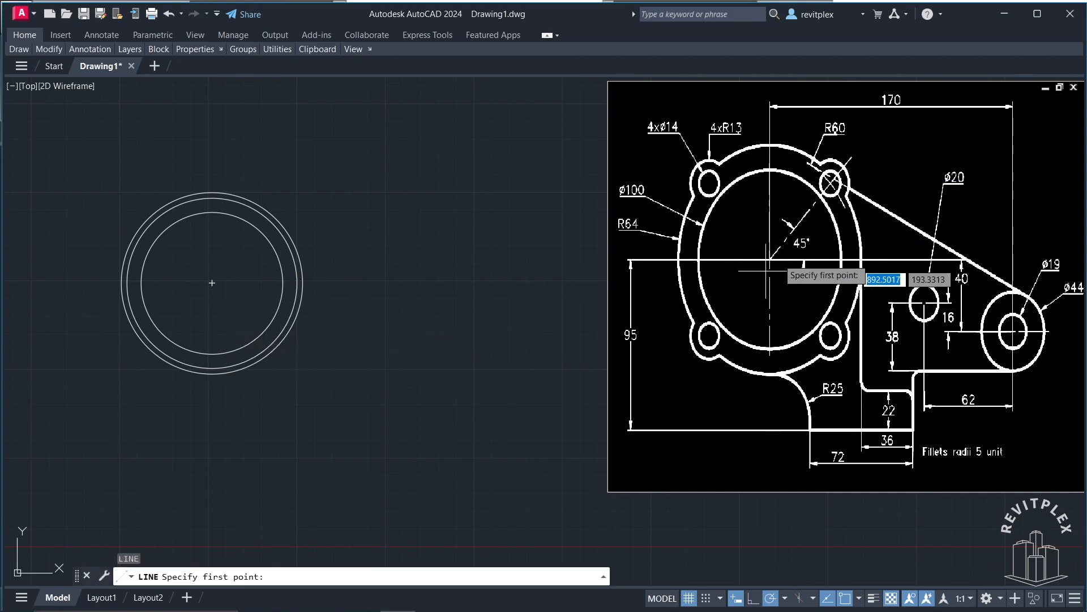
click(212, 283)
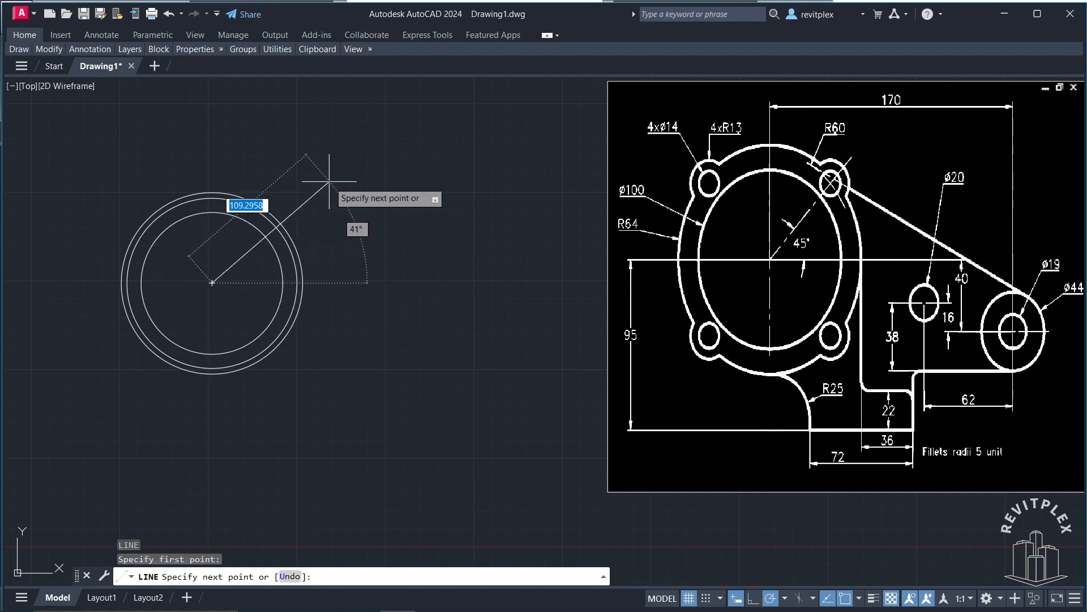
key(Tab)
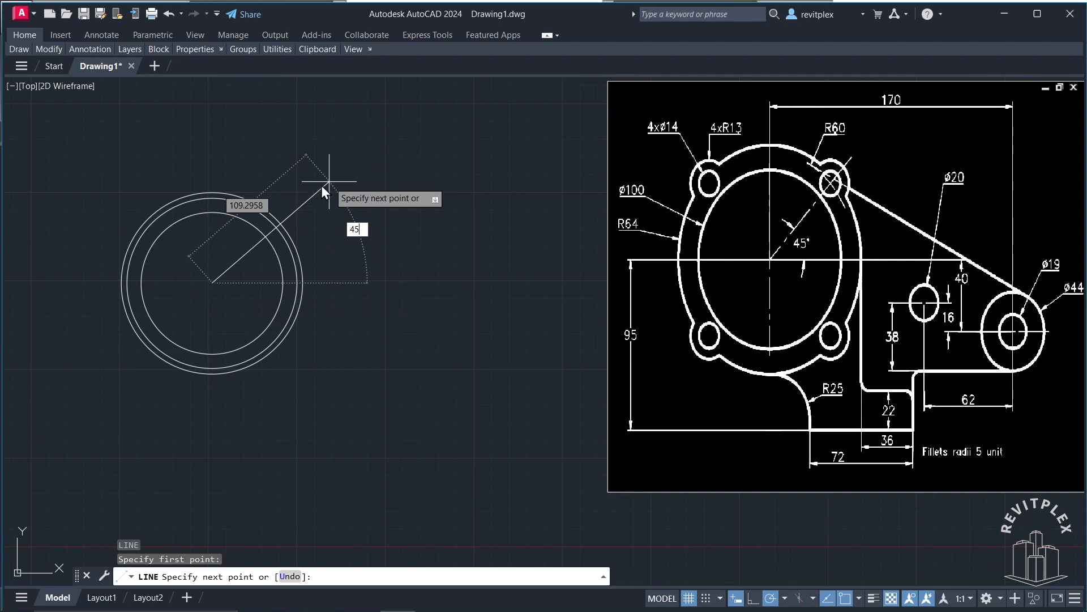
key(Tab)
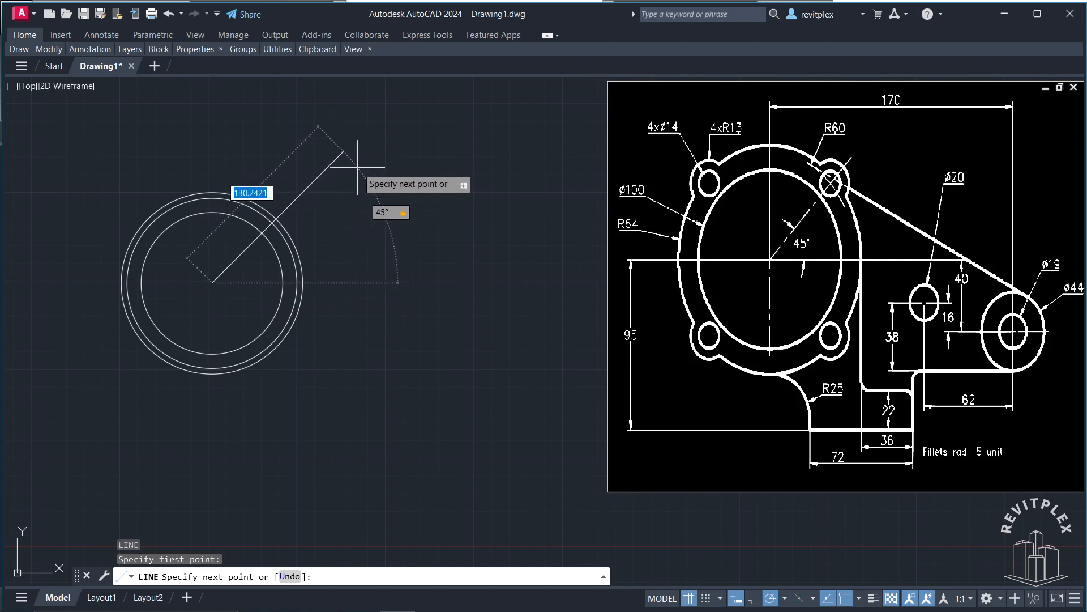
key(Return)
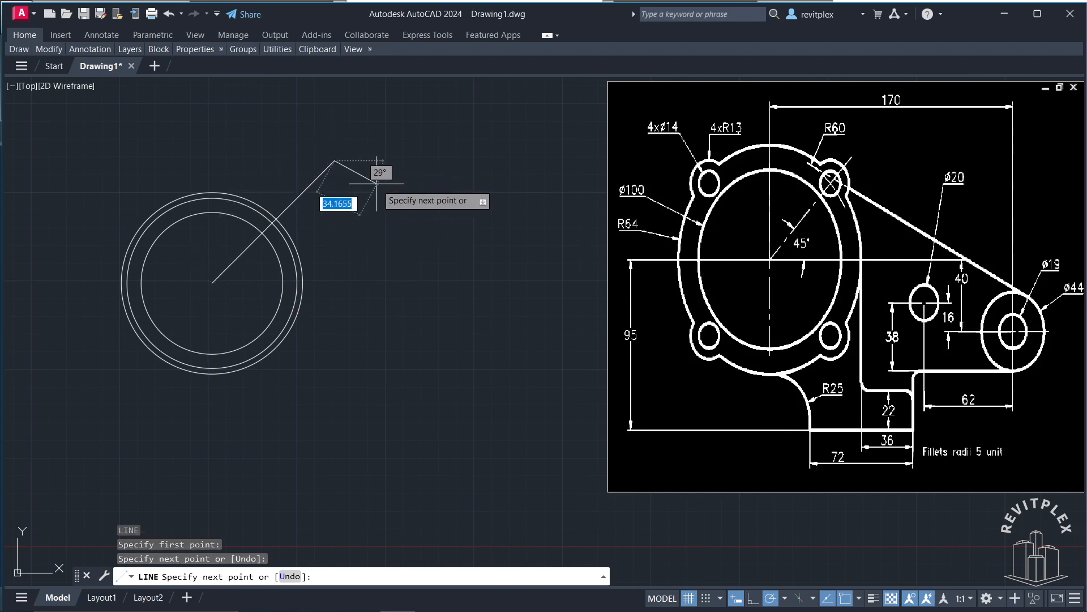
key(Escape)
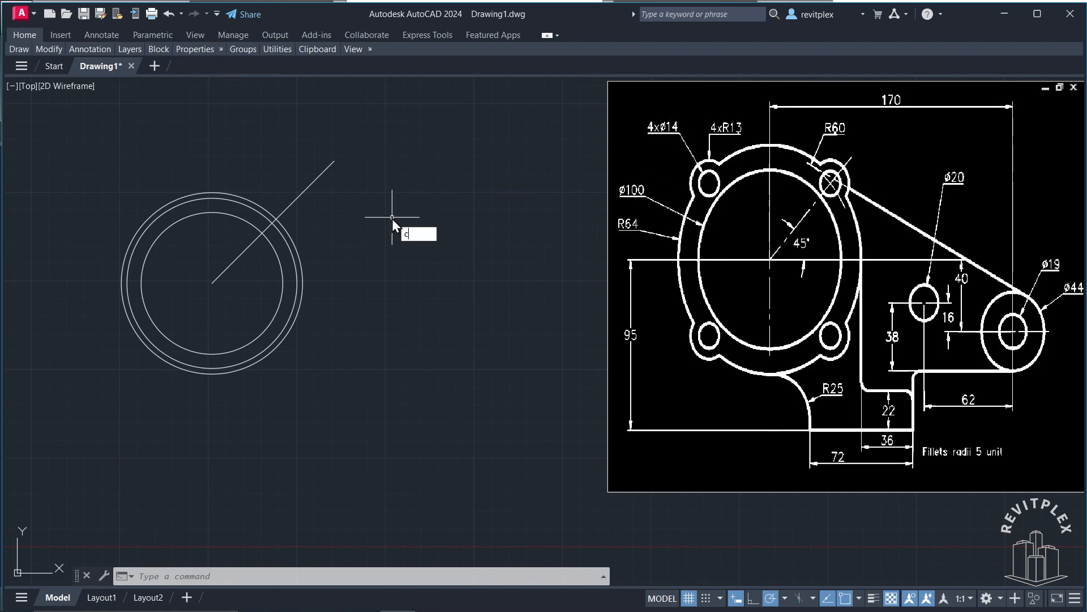
Draw circles of radius 7 and 13 centred where the 45° line crosses the radius 60 circle
key(Return)
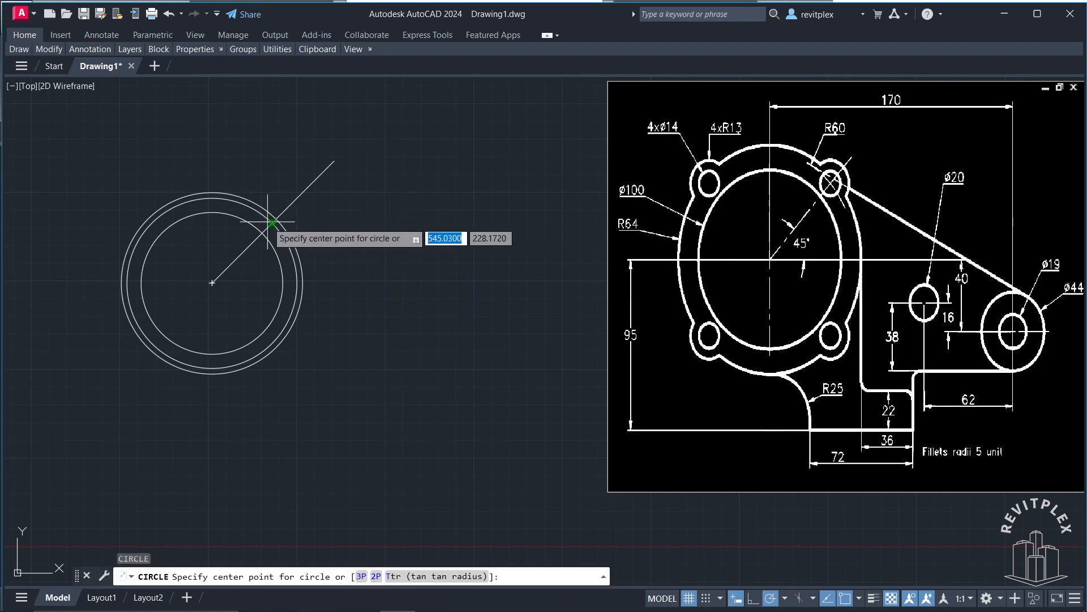
click(272, 222)
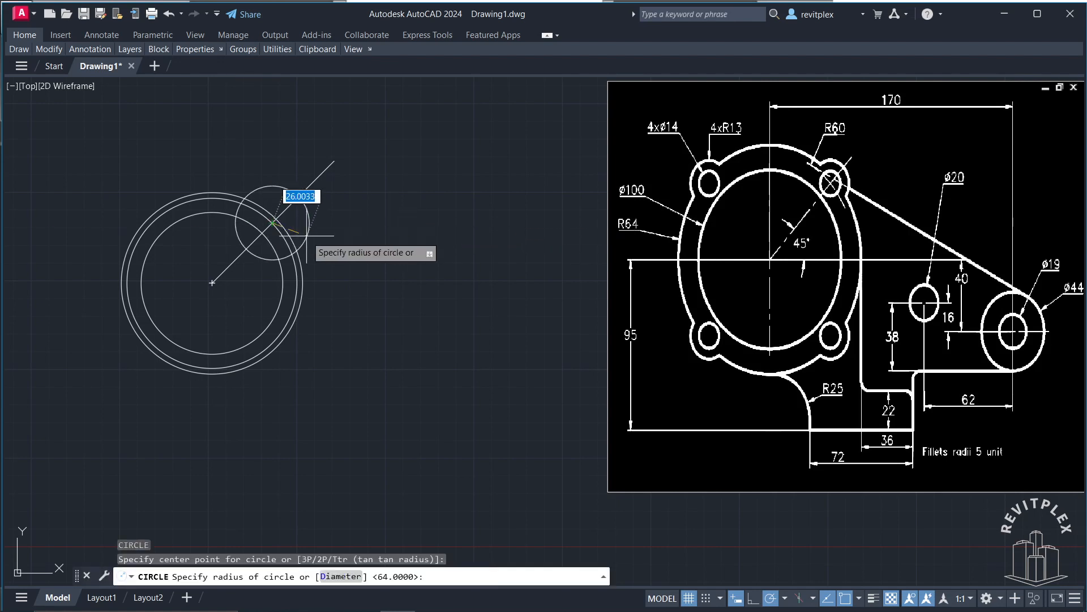
text(7)
key(Return)
key(Return)
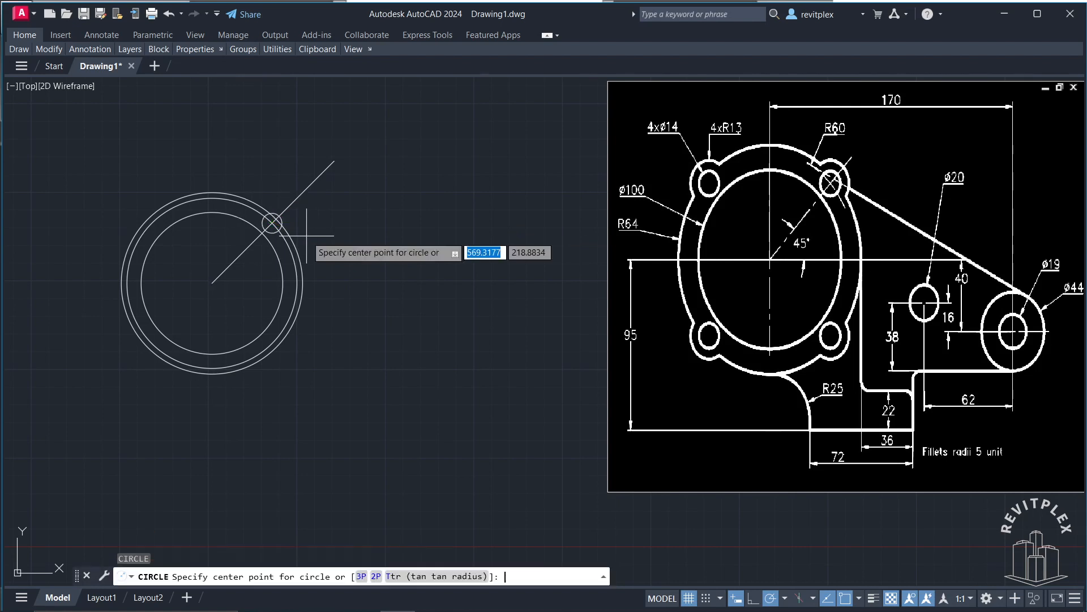
click(272, 223)
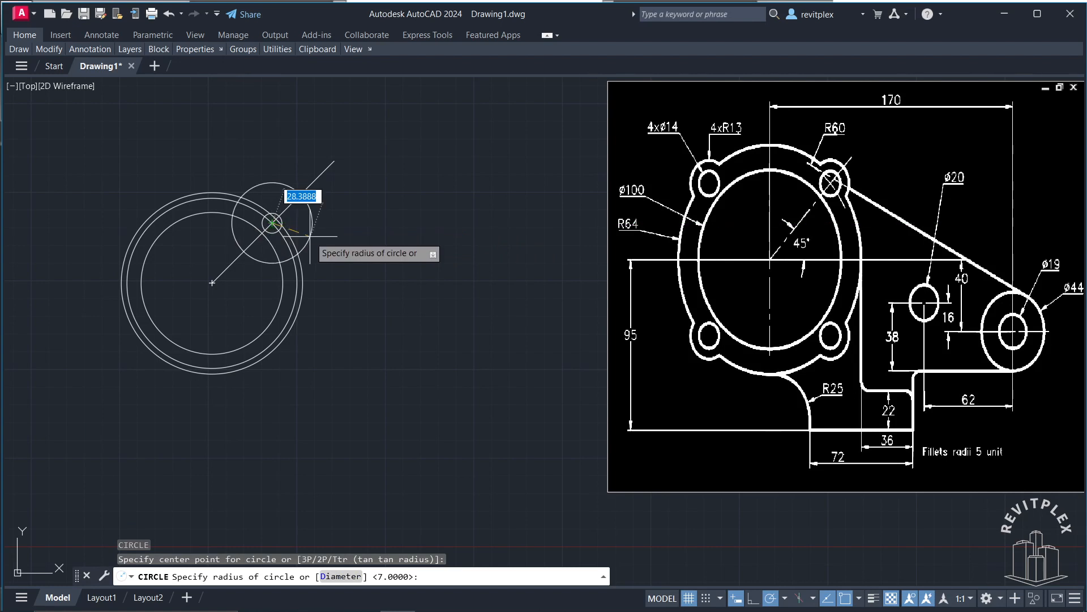
text(13)
key(Return)
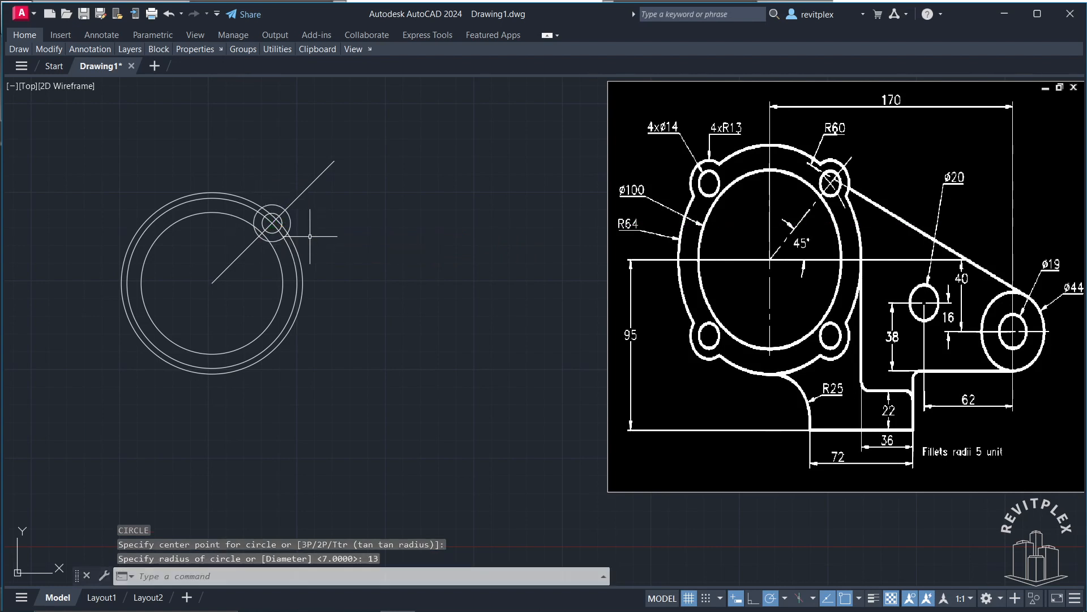
Delete the 45° construction line
click(340, 194)
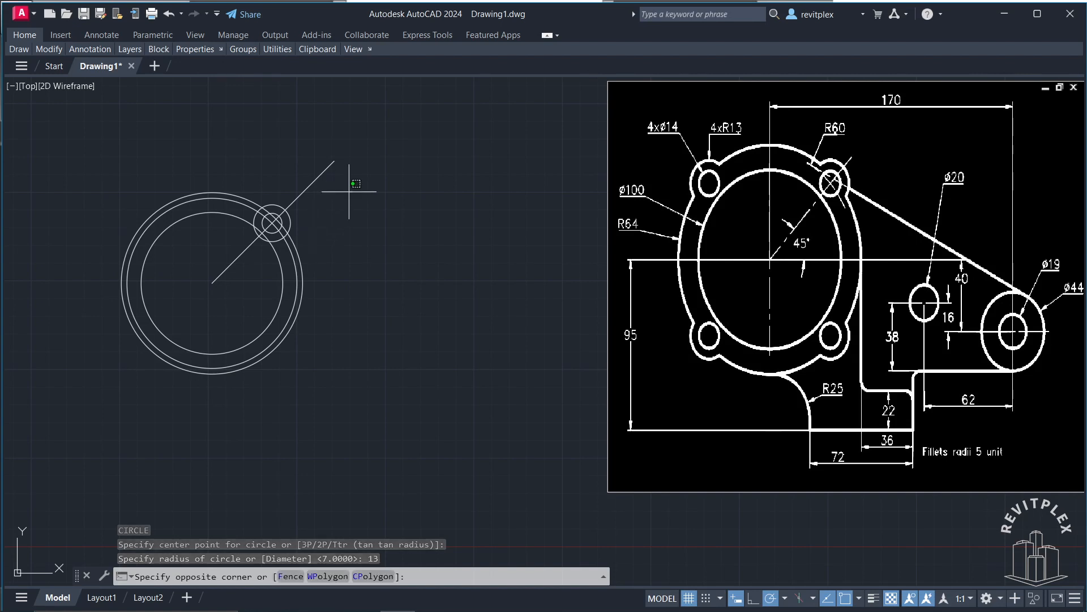
click(296, 178)
key(Delete)
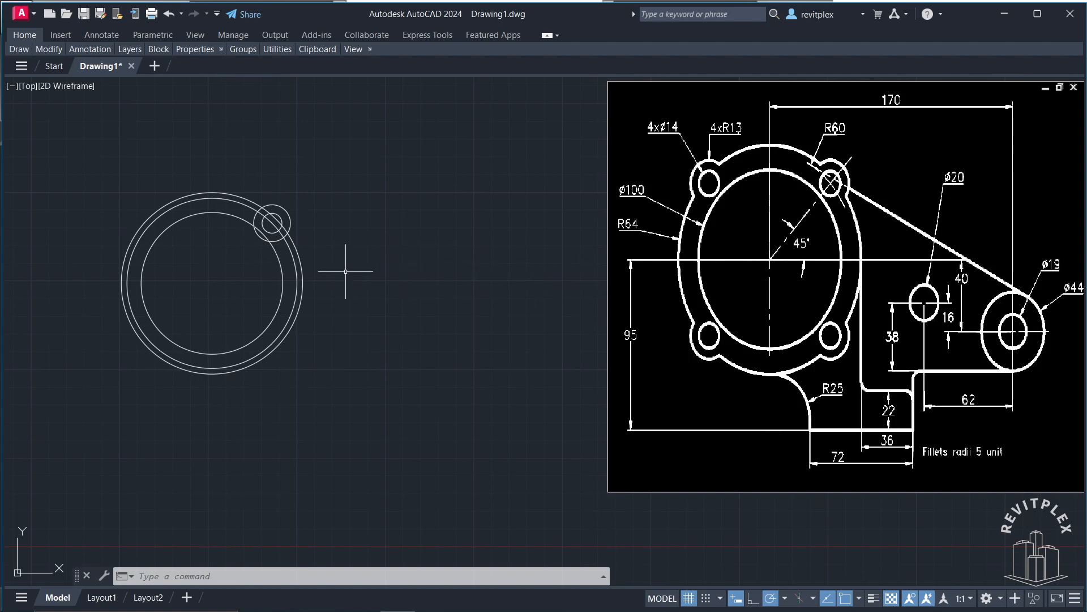
Draw connected lines from the large circles' centre: 170 horizontally to the right and 40 vertically down
text(l)
key(Return)
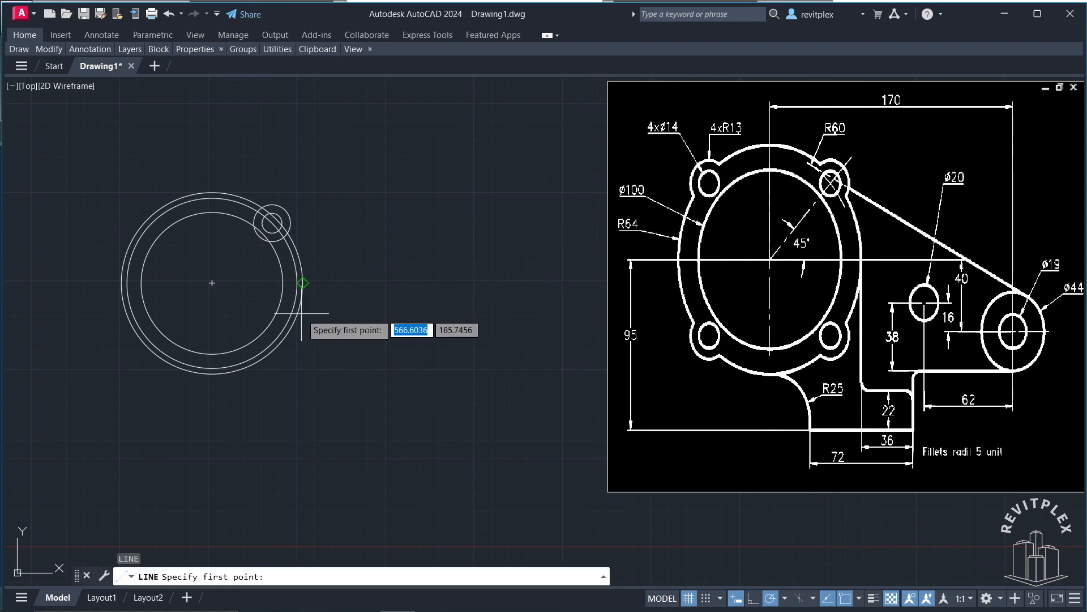
click(212, 285)
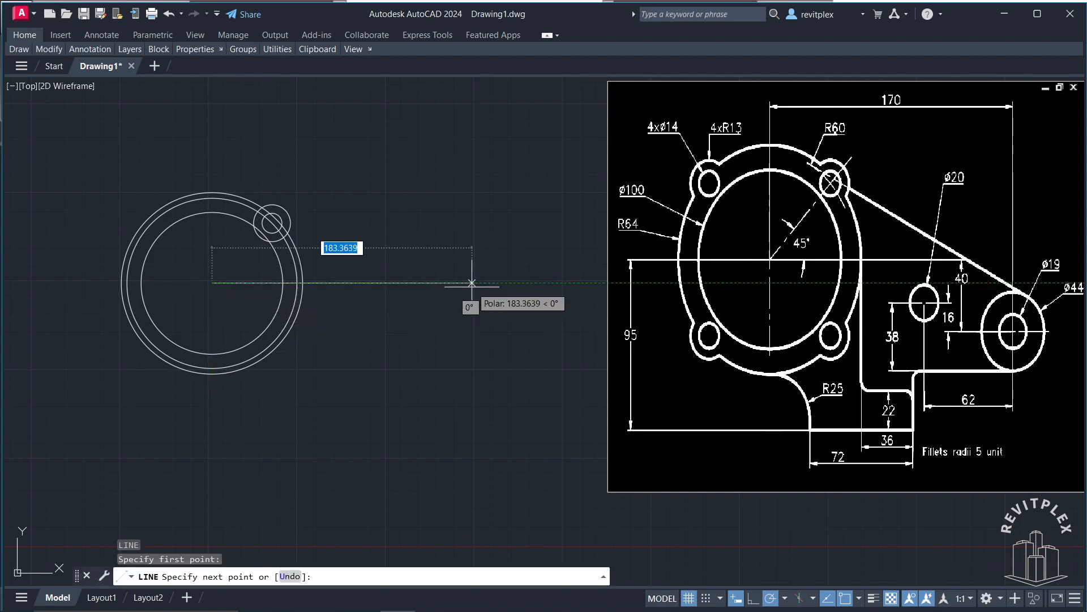
text(170)
key(Return)
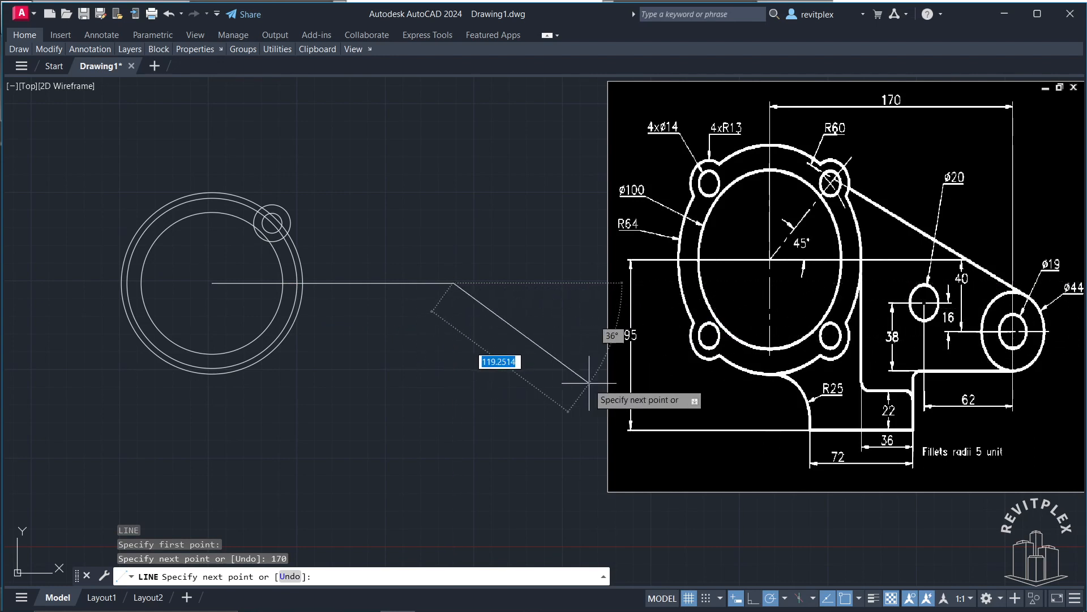
text(40)
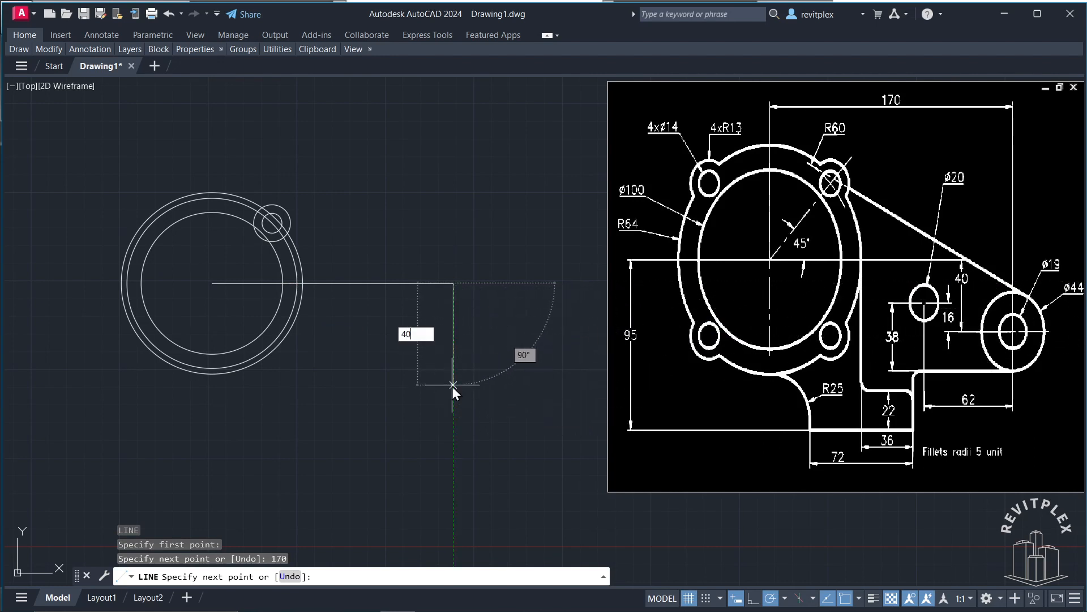
key(Return)
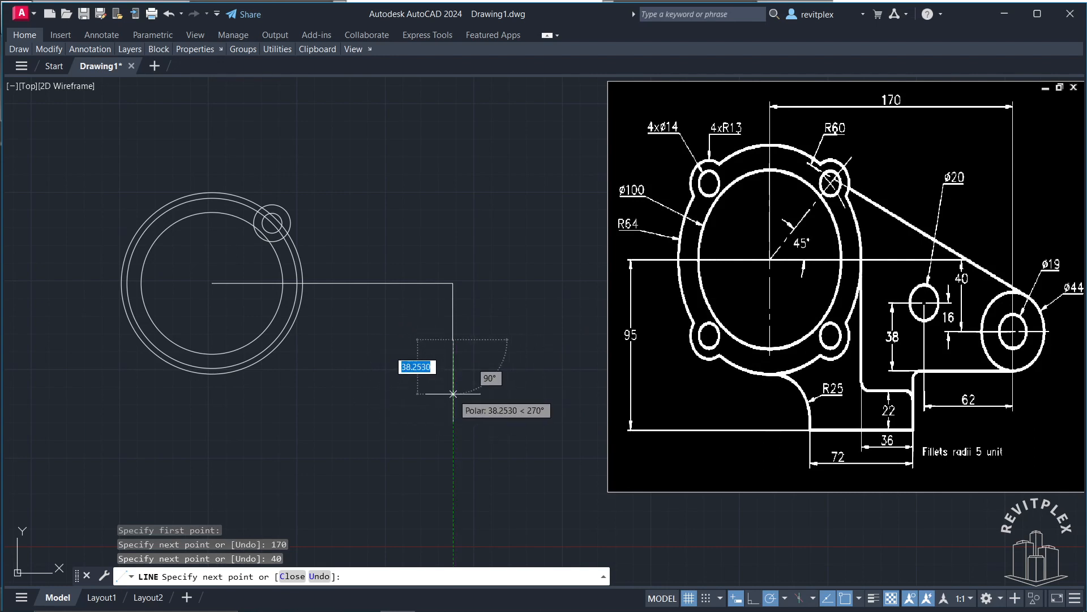
key(Return)
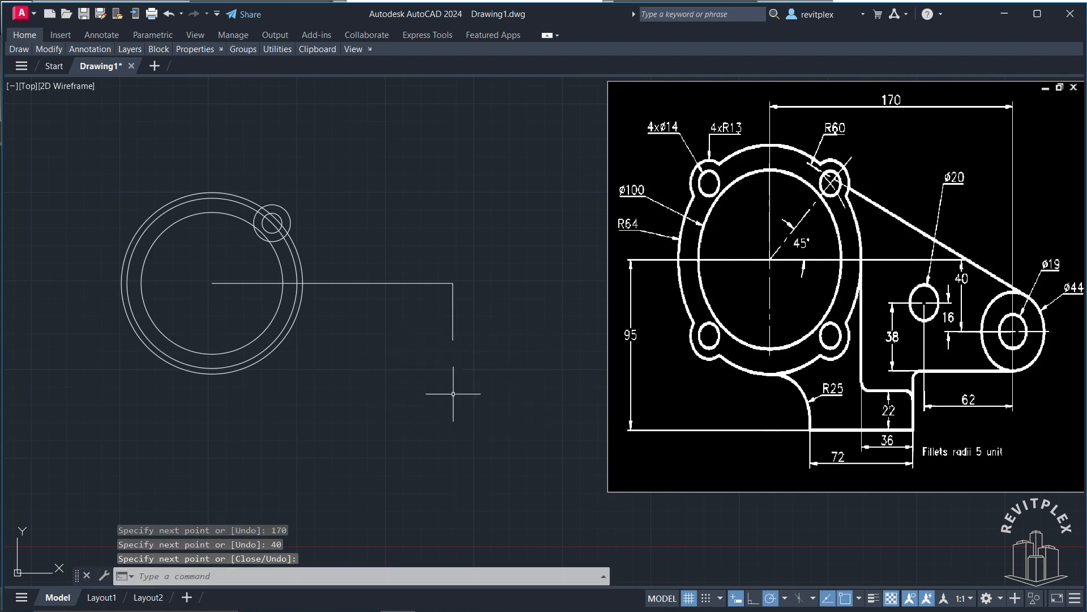
Draw a circle of diameter 19 centred on the lower end of the vertical 40 line
text(c)
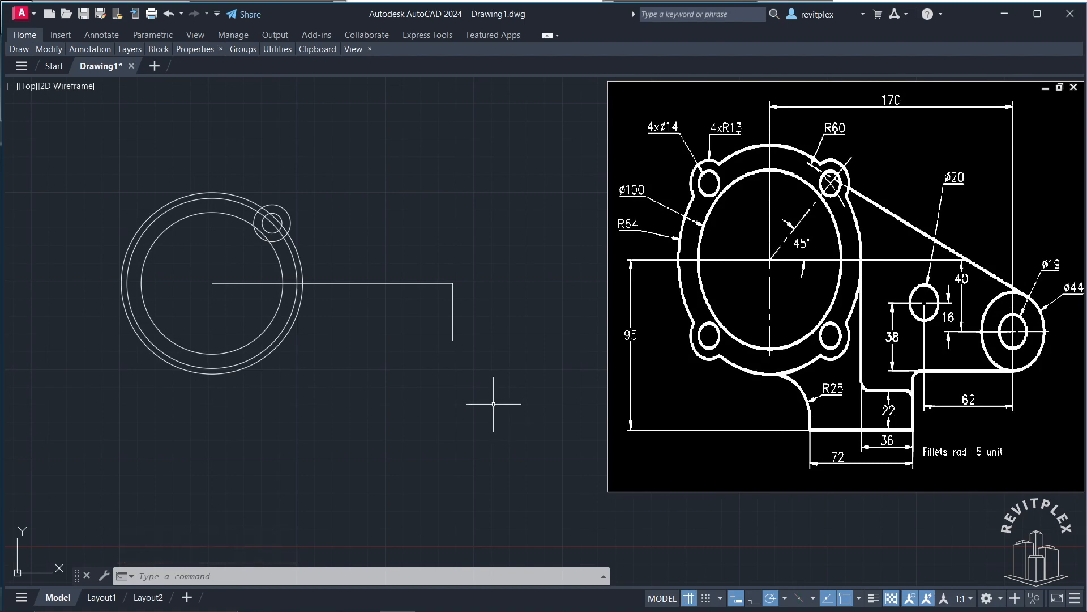
text(c)
key(Return)
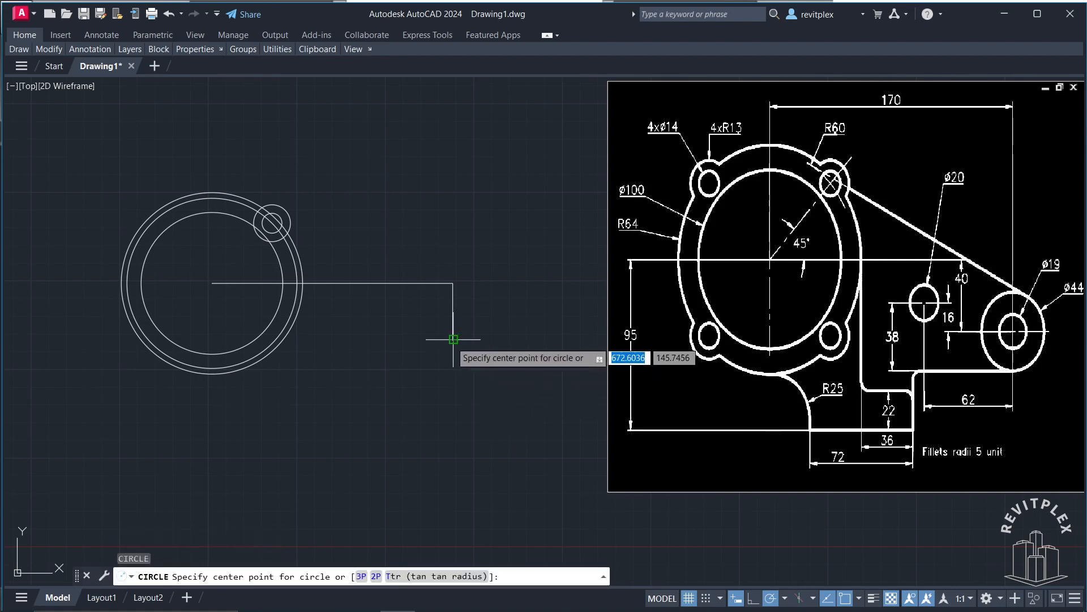
click(453, 340)
click(341, 576)
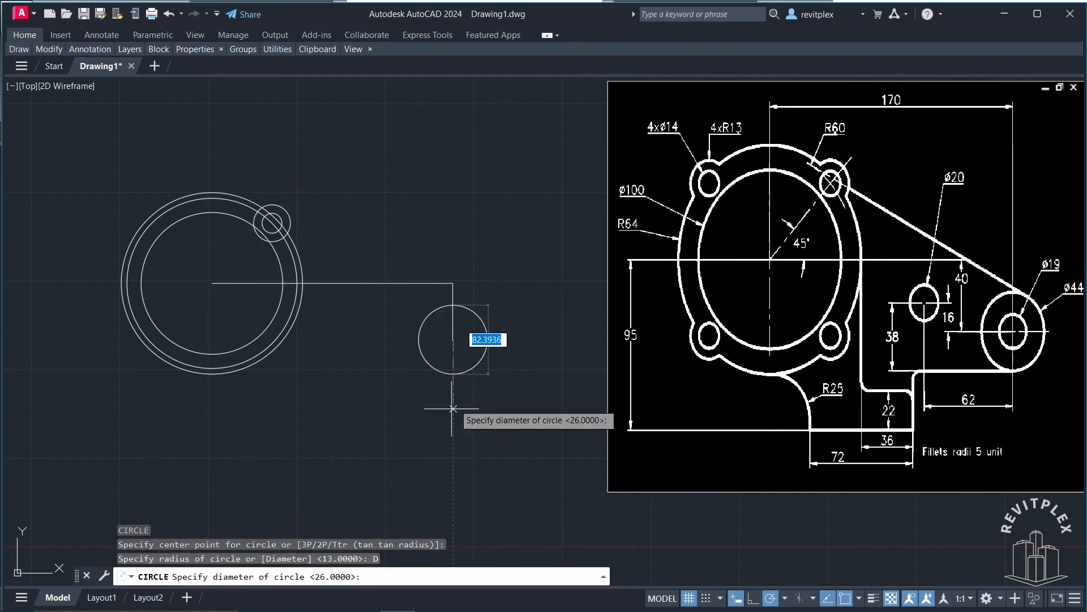
text(19)
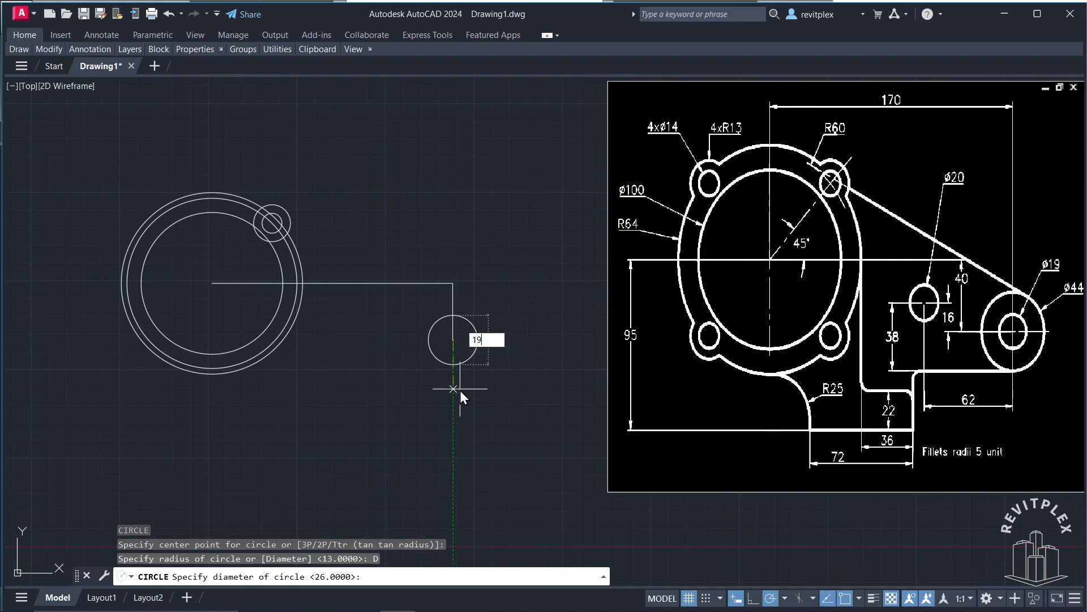
key(Return)
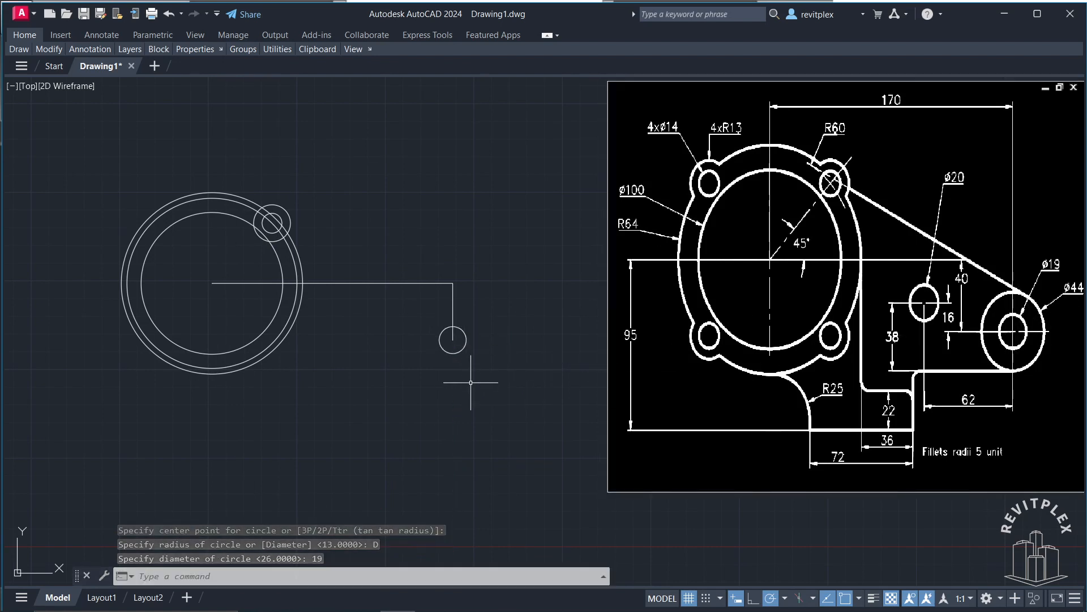
Draw a circle of diameter 44 concentric with the diameter 19 circle
key(Return)
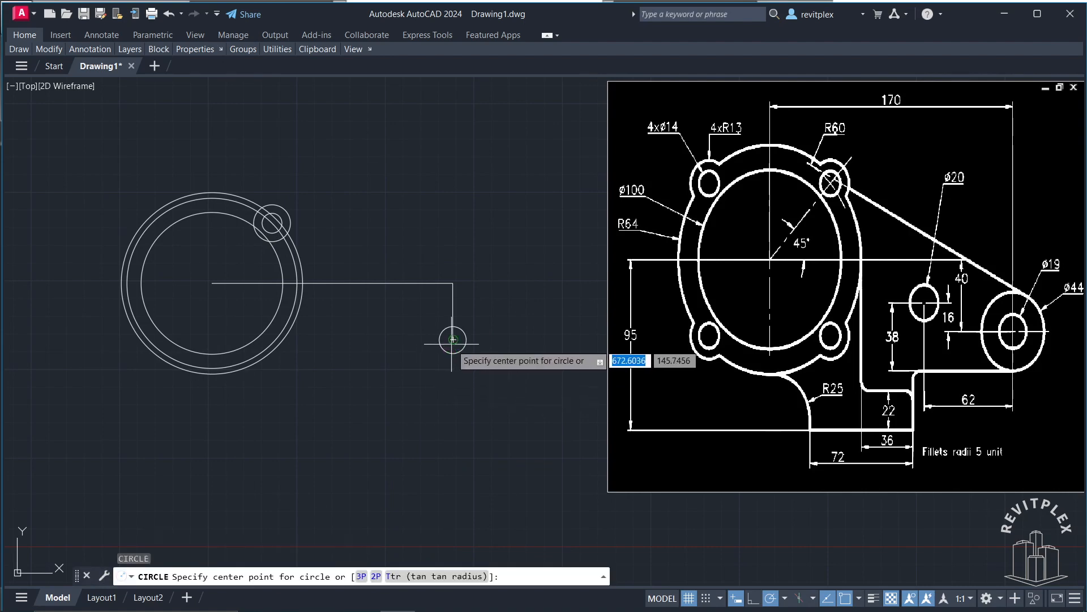
click(454, 340)
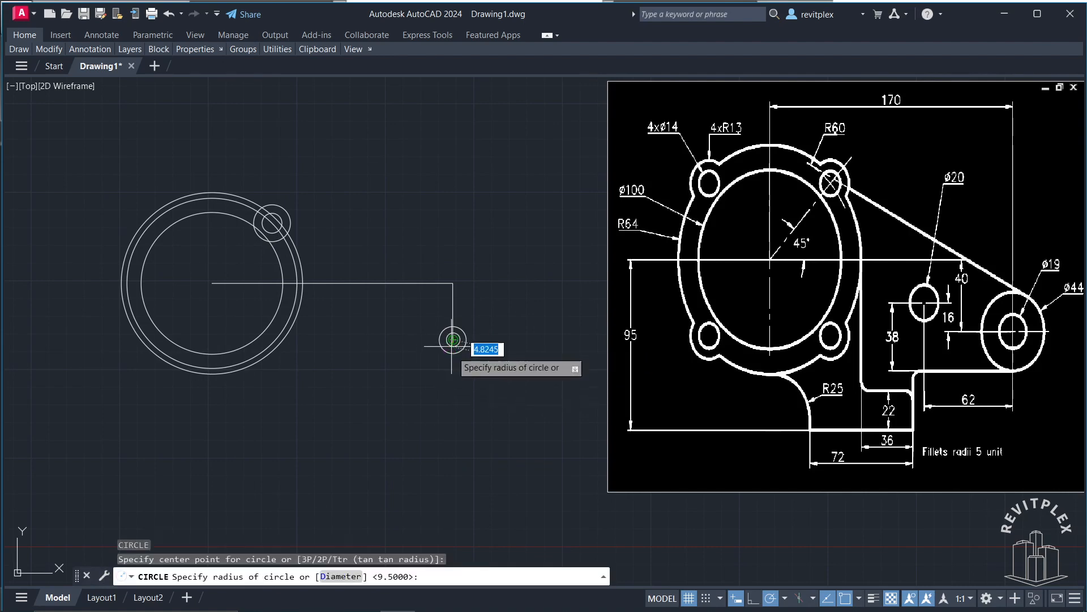
click(340, 576)
text(44)
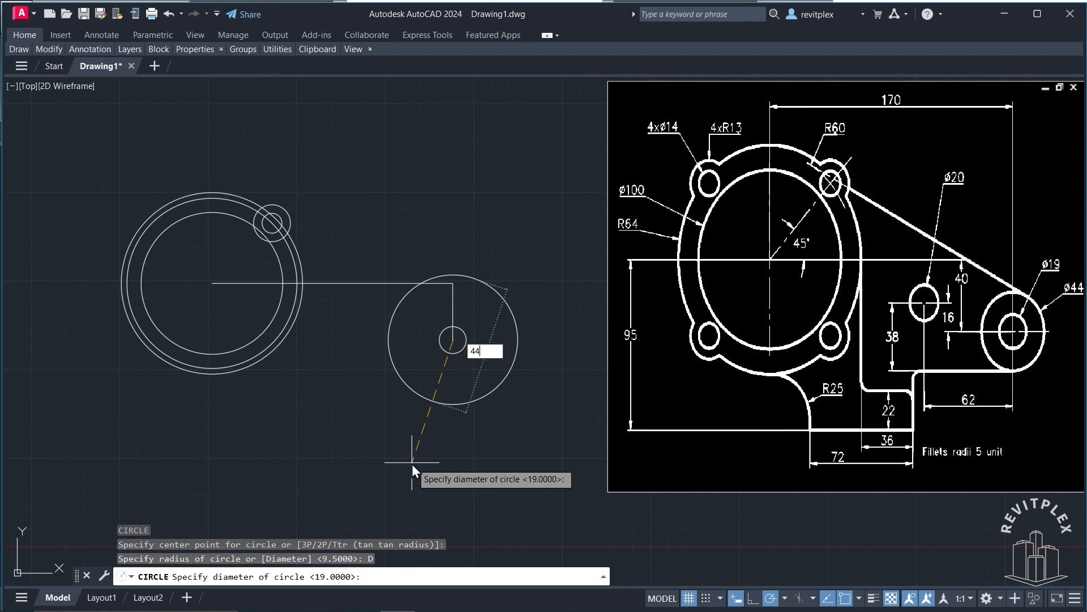
key(Return)
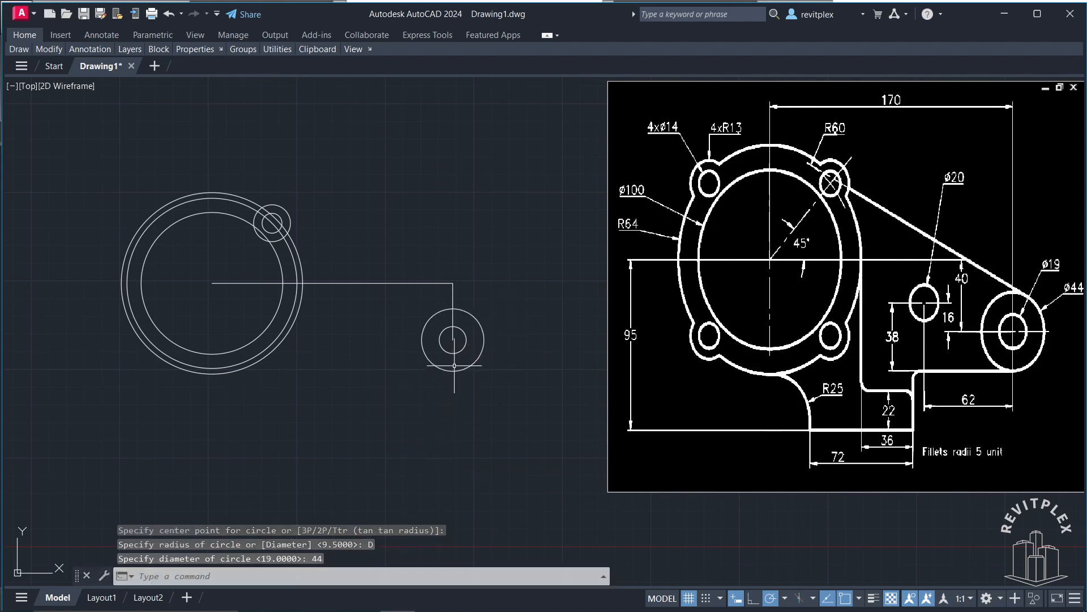
Delete the 170 horizontal and 40 vertical construction lines linking the large circles' centre to the boss
click(483, 283)
click(414, 269)
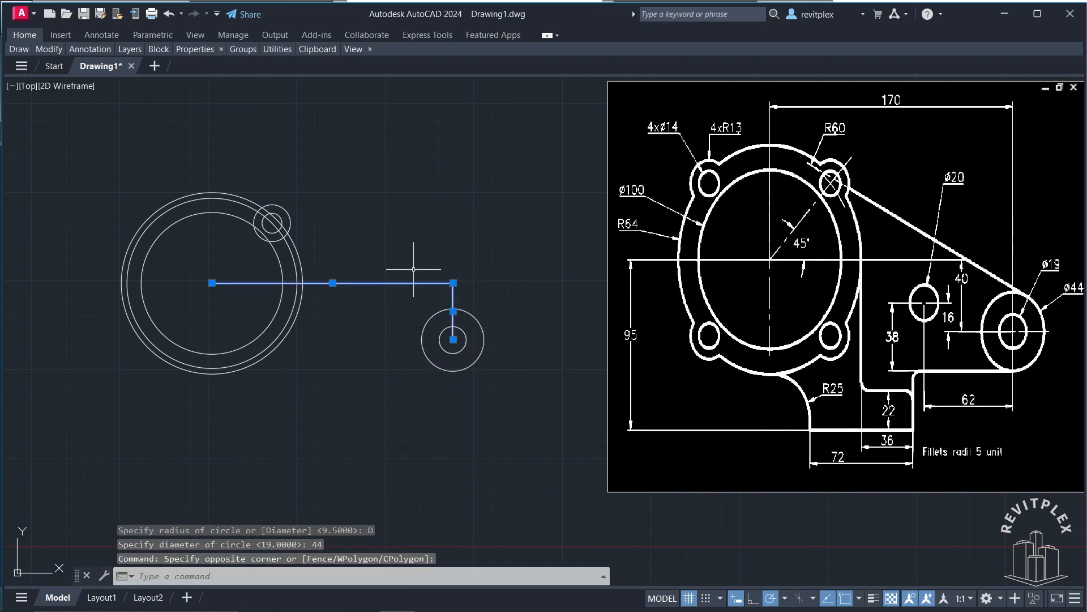
key(Delete)
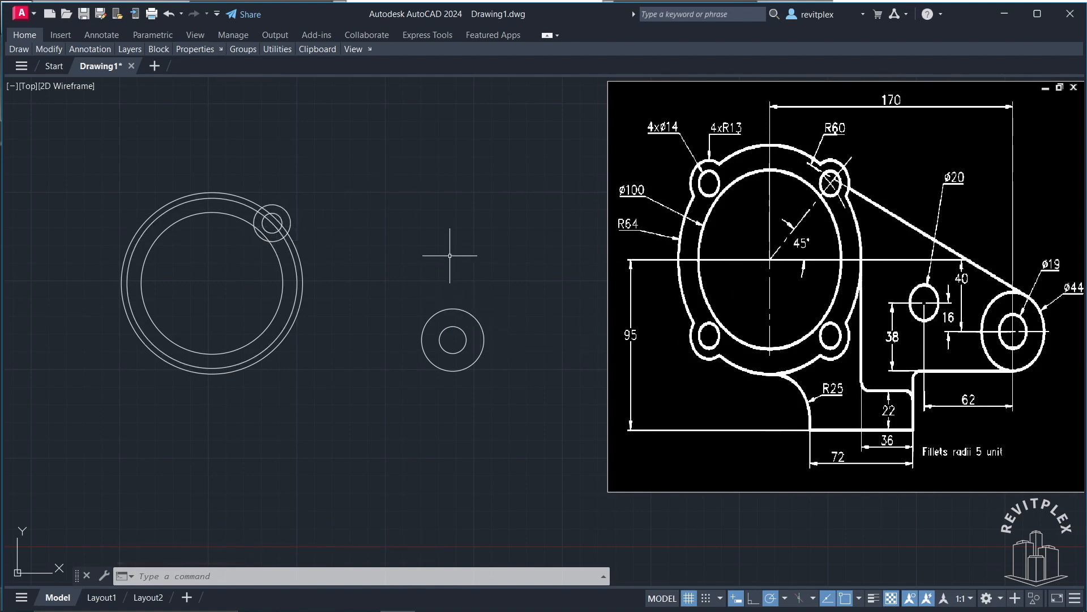
Draw a line tangent to the upper side of the radius 60 circle and the upper side of the diameter 44 circle
text(L)
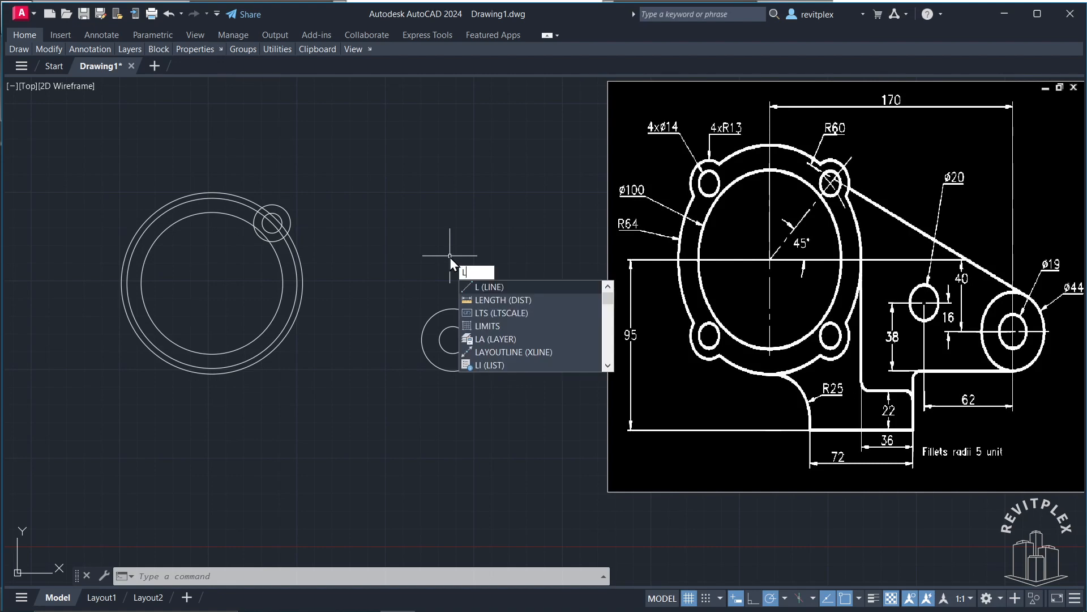
key(Return)
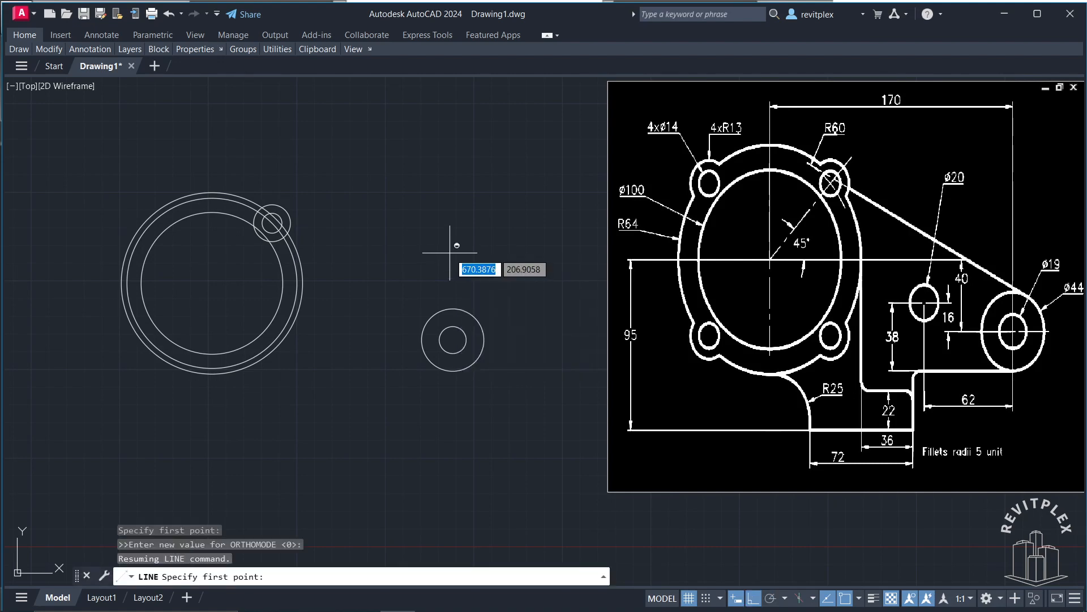
shift+right_click(451, 253)
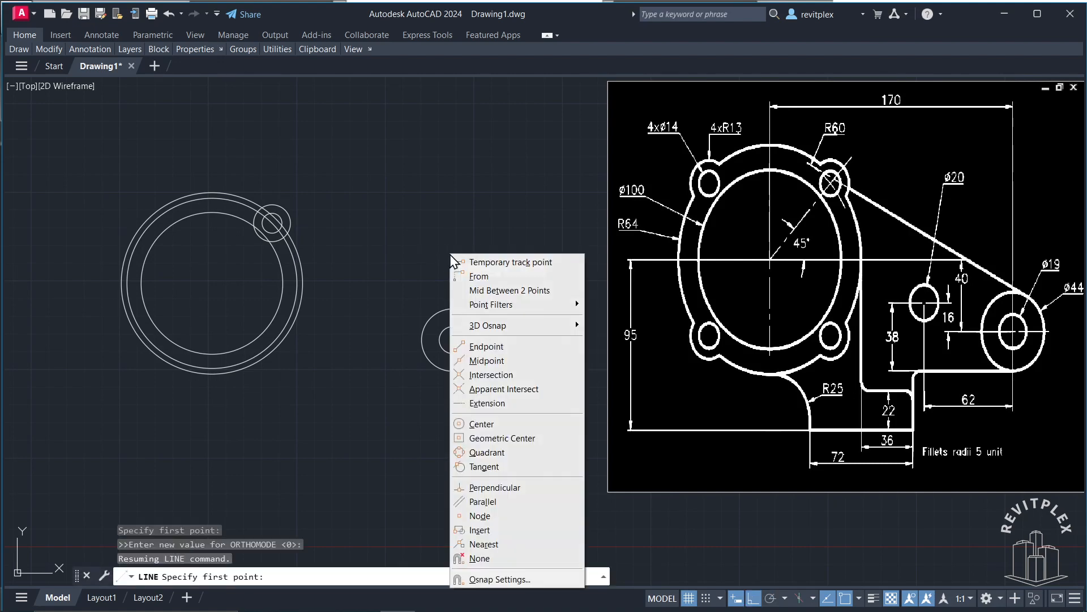
click(493, 467)
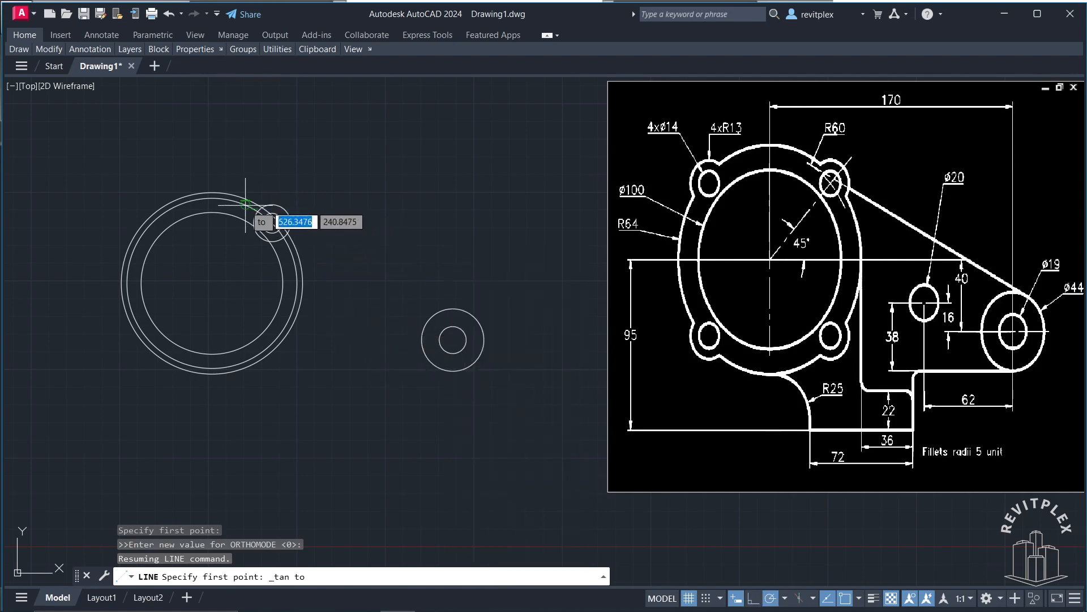
click(265, 211)
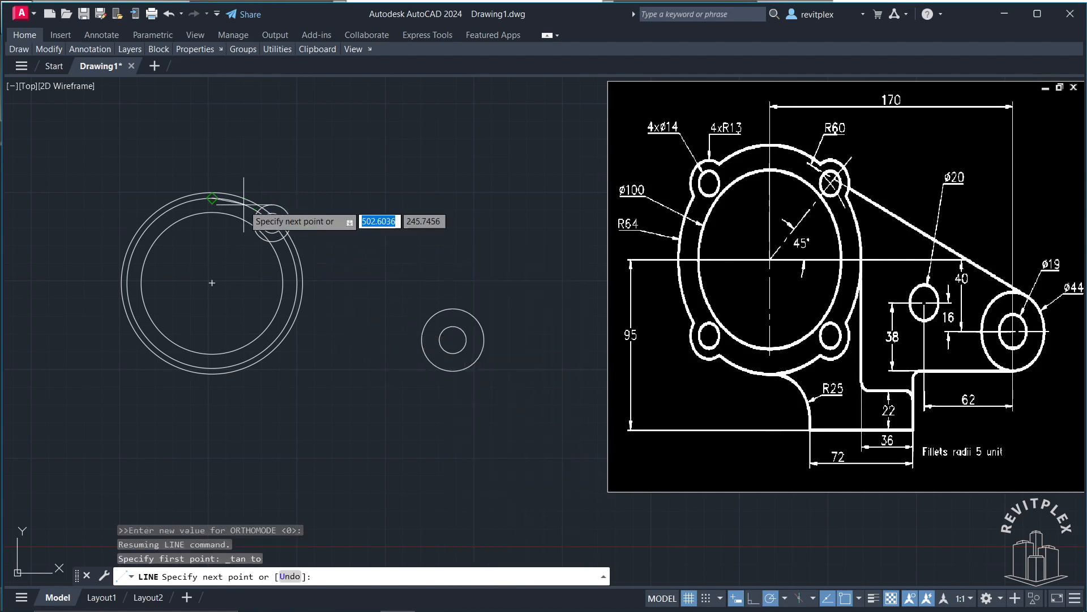
shift+right_click(439, 247)
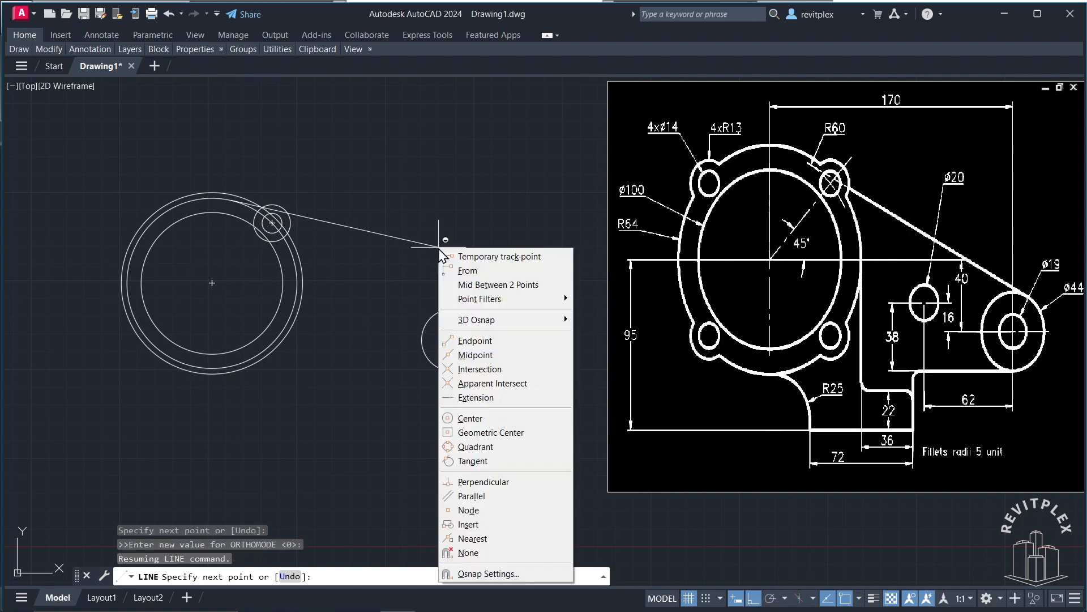
click(506, 466)
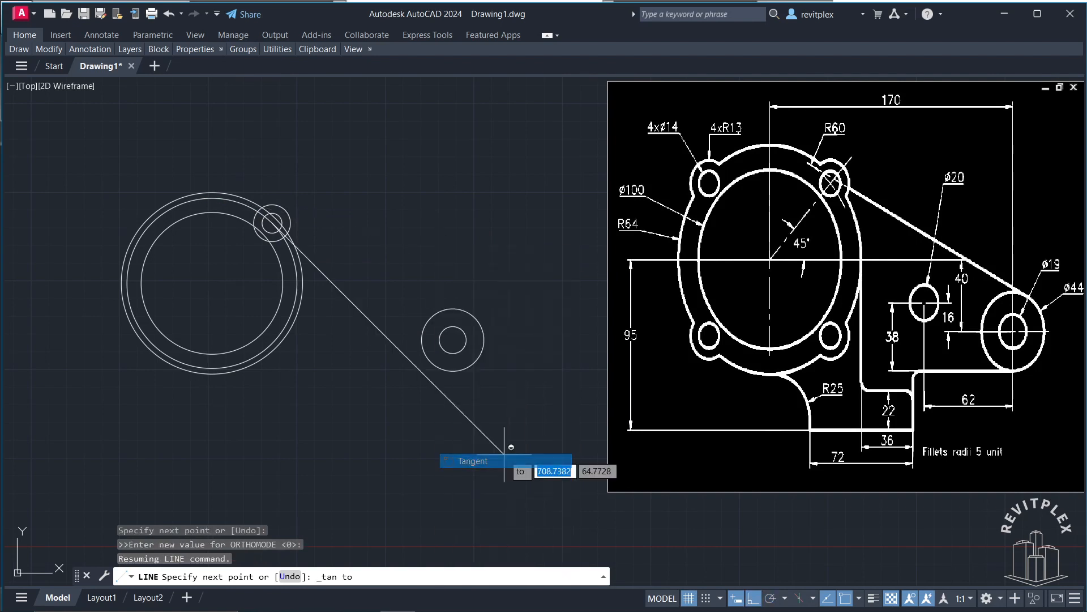
click(468, 312)
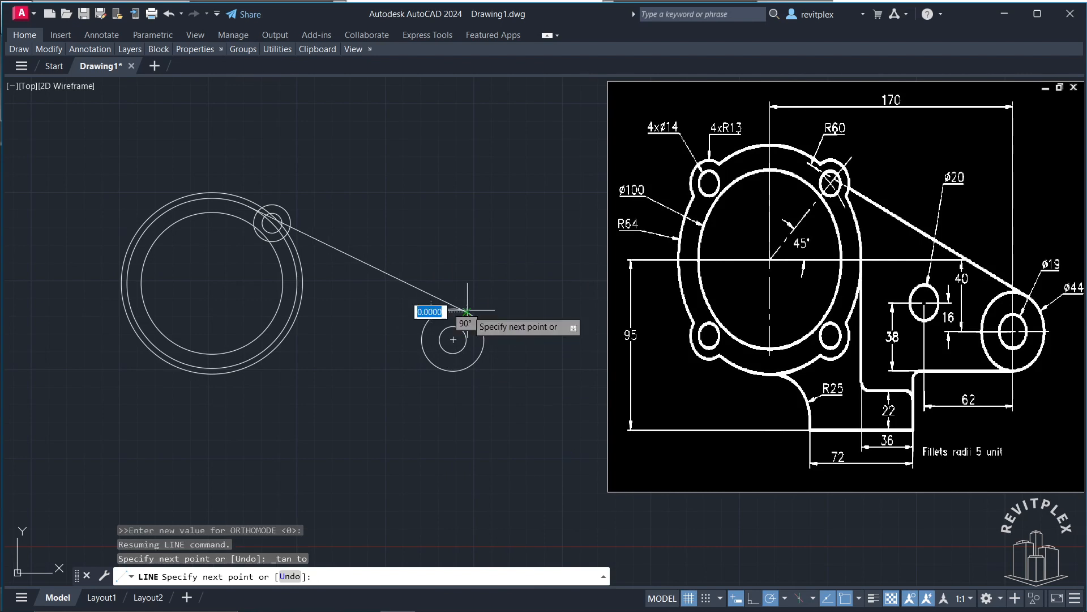
key(Return)
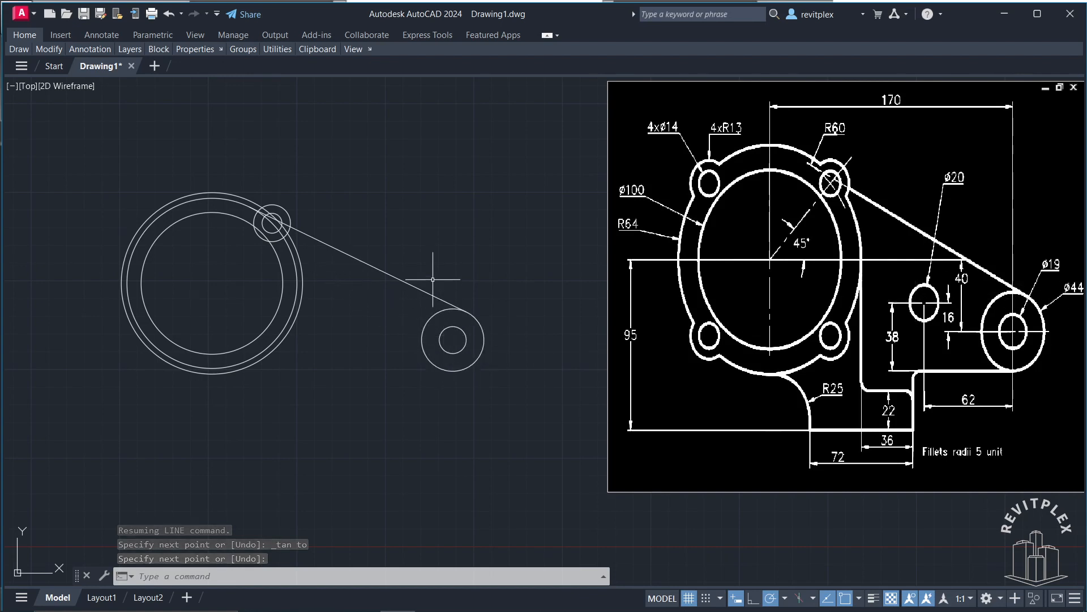
Draw connected lines from the diameter 44 circle's centre: 22 vertically down, 62 horizontally to the left and 38 vertically up
text(l)
key(Return)
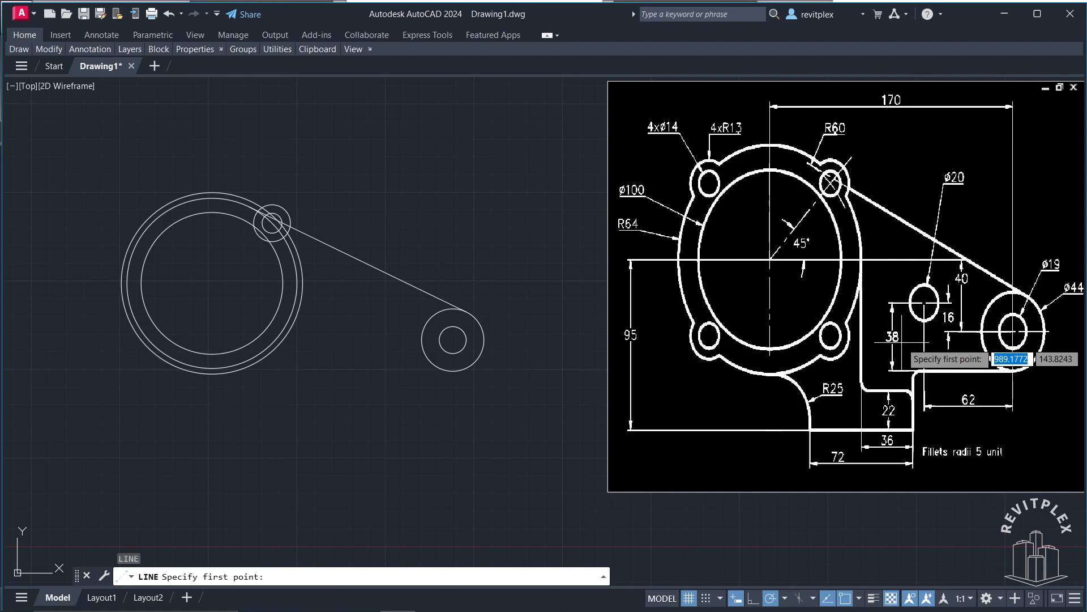
click(454, 340)
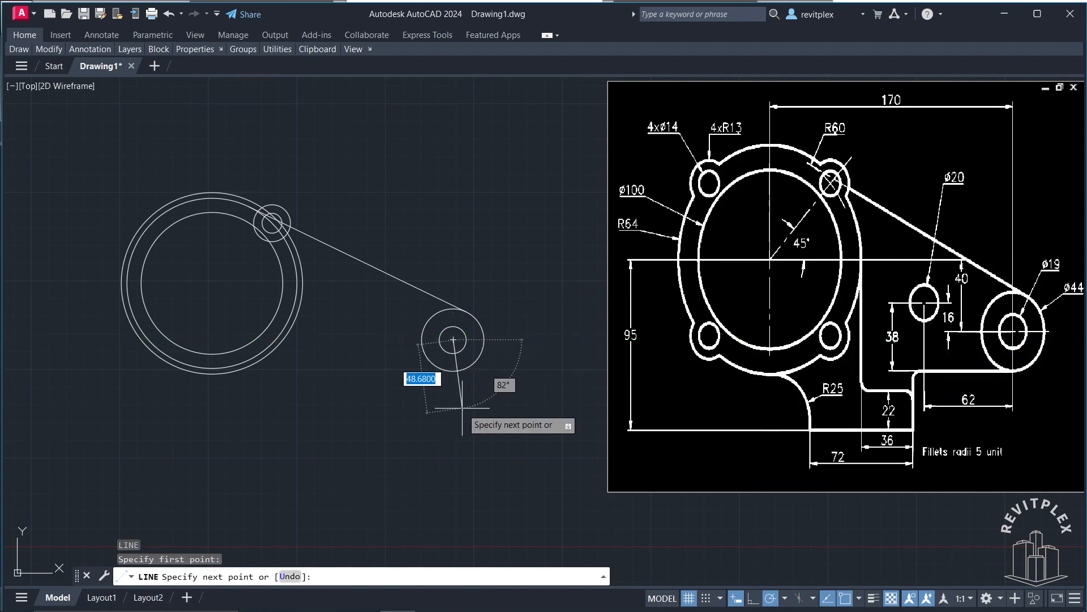
text(22)
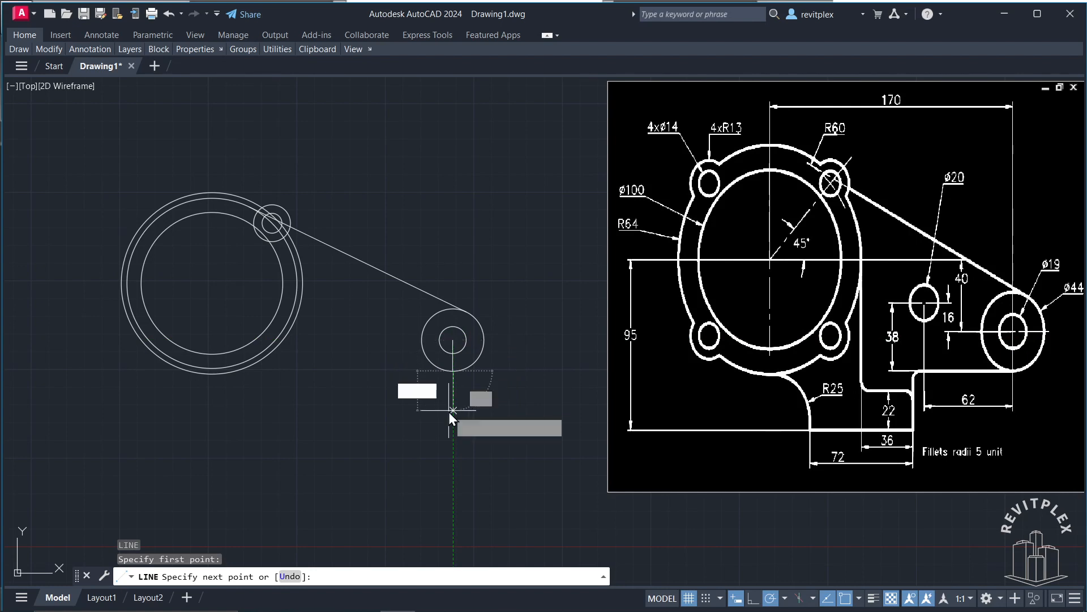
key(Return)
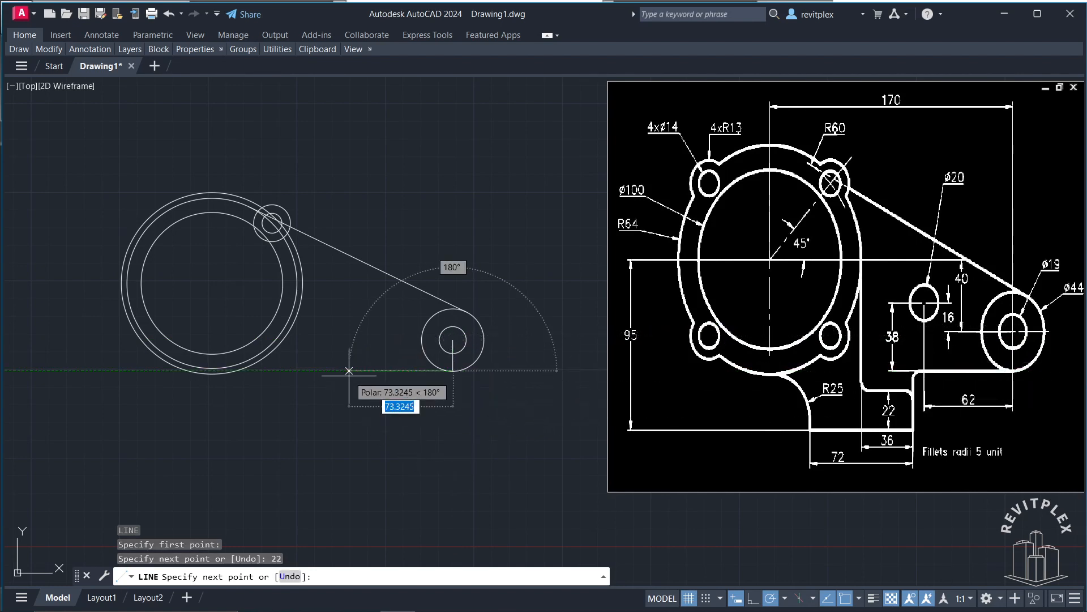
text(62)
key(Return)
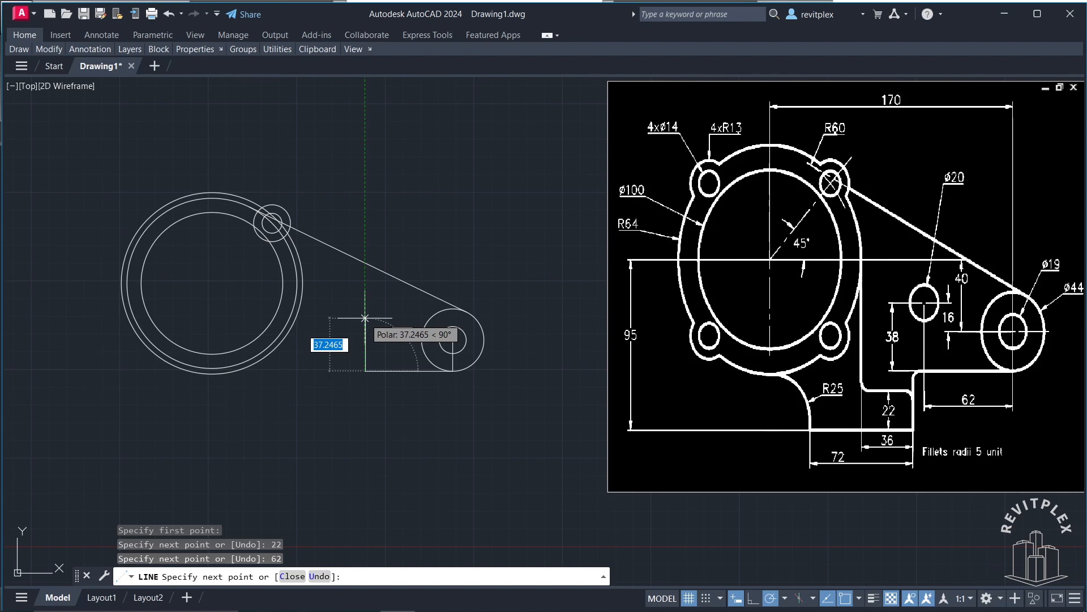
text(38)
key(Return)
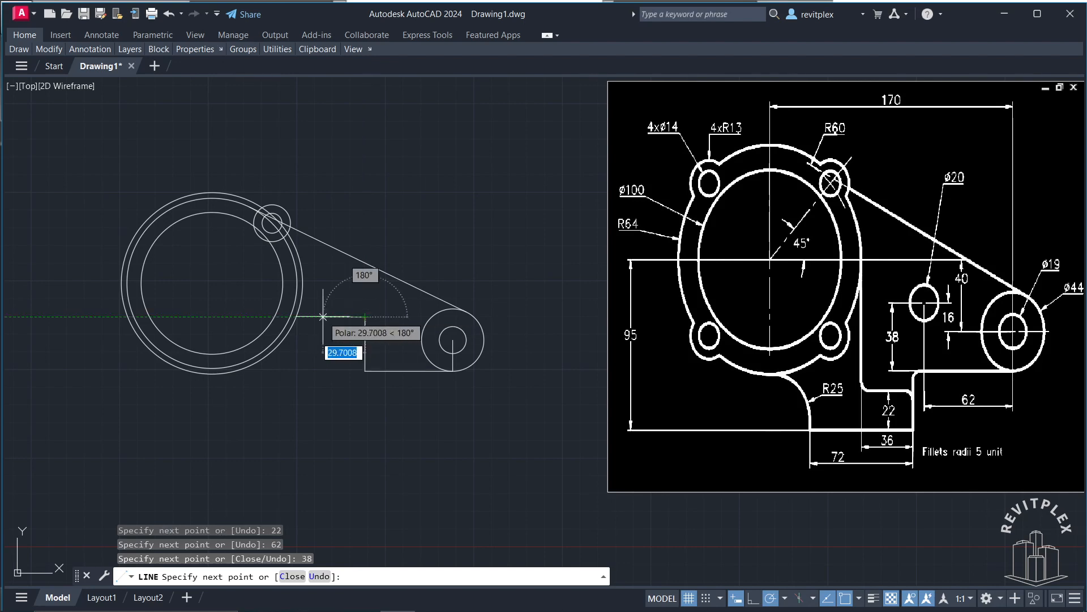
key(Return)
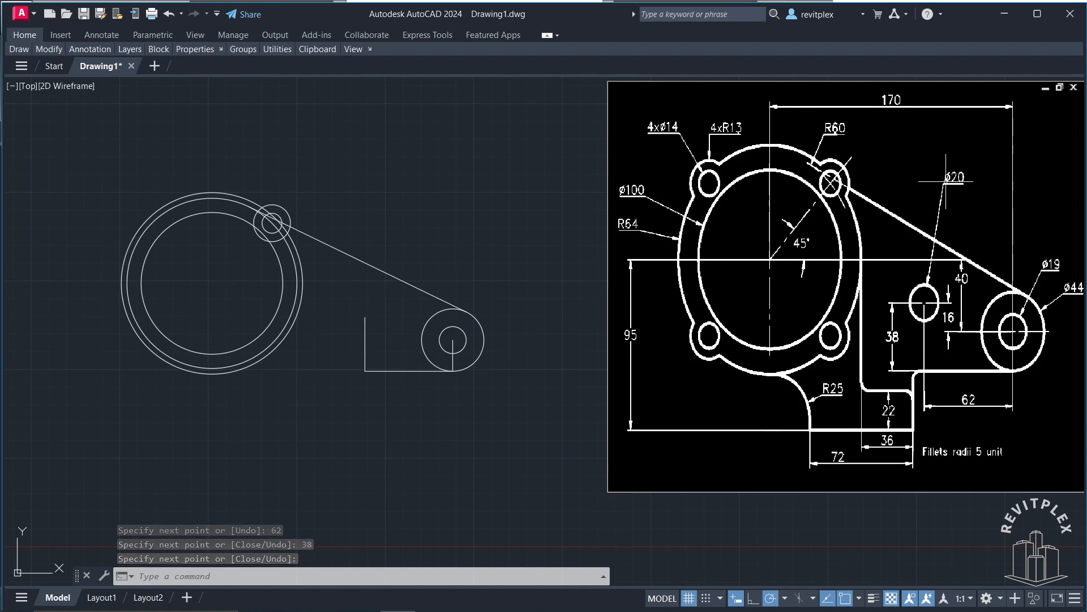
Draw a circle of radius 10 centred on the upper end of the vertical 38 line
text(c)
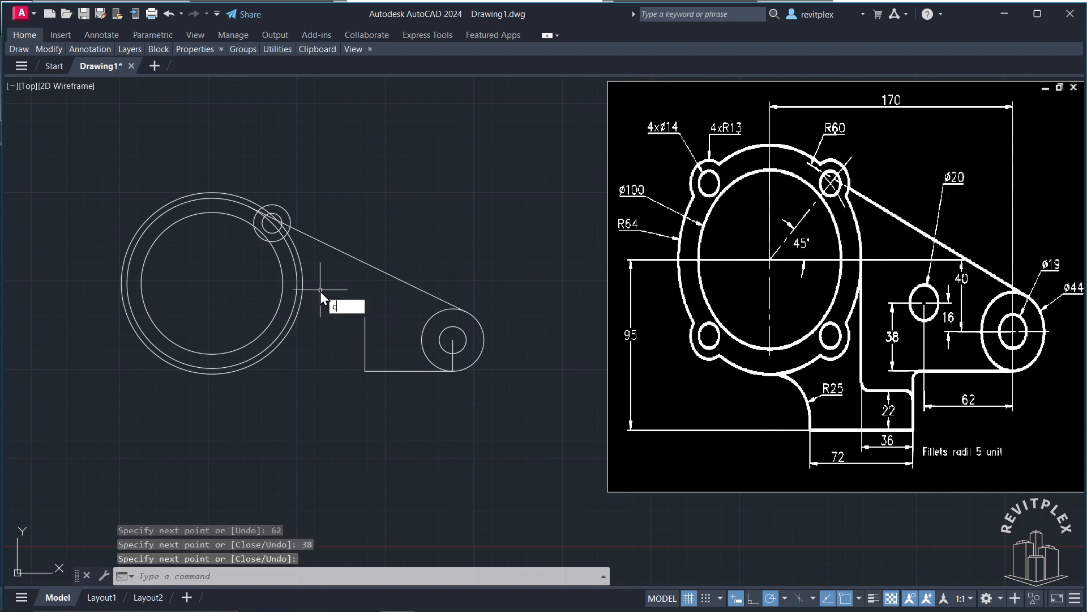
key(Return)
click(365, 317)
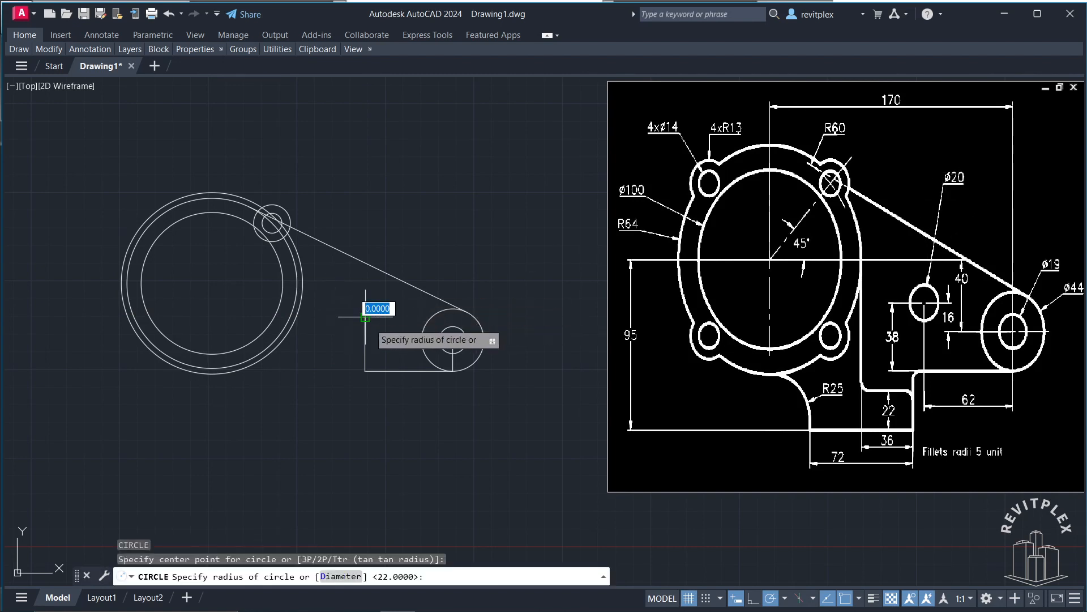
text(10)
key(Return)
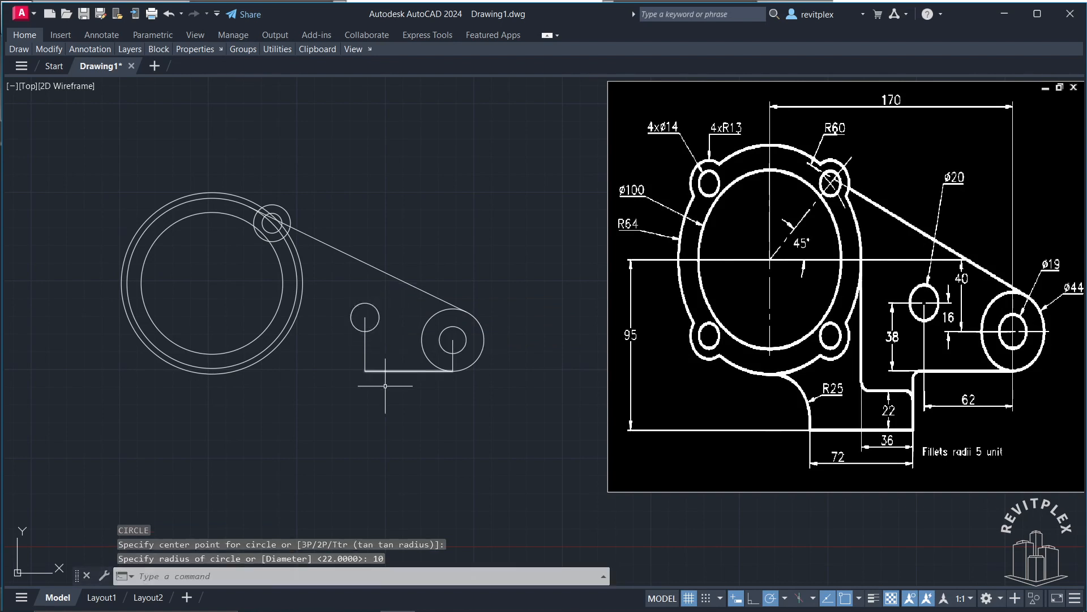
click(407, 416)
click(358, 363)
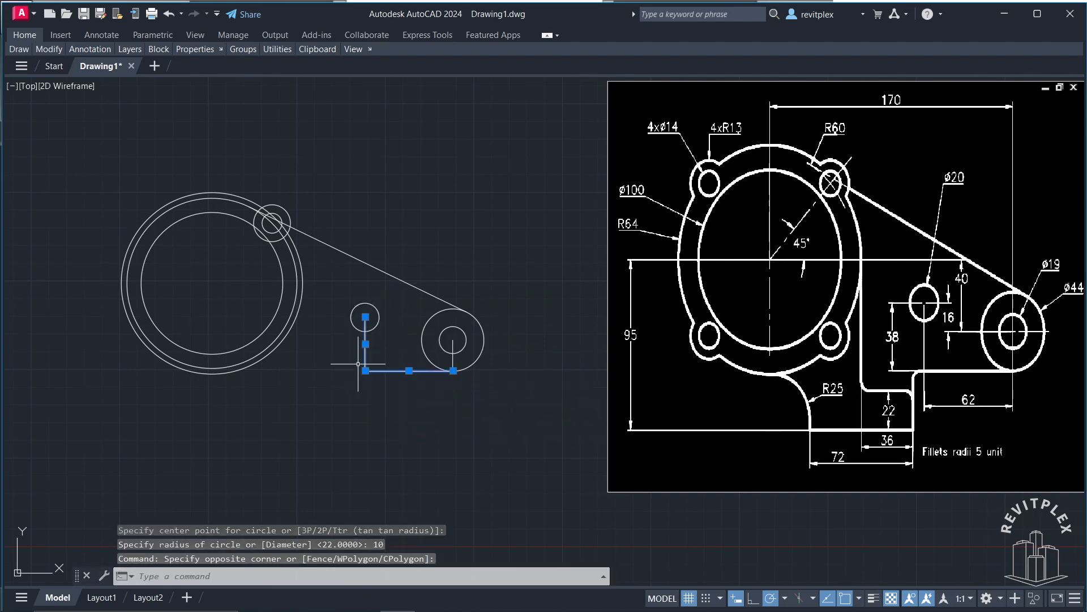
key(Delete)
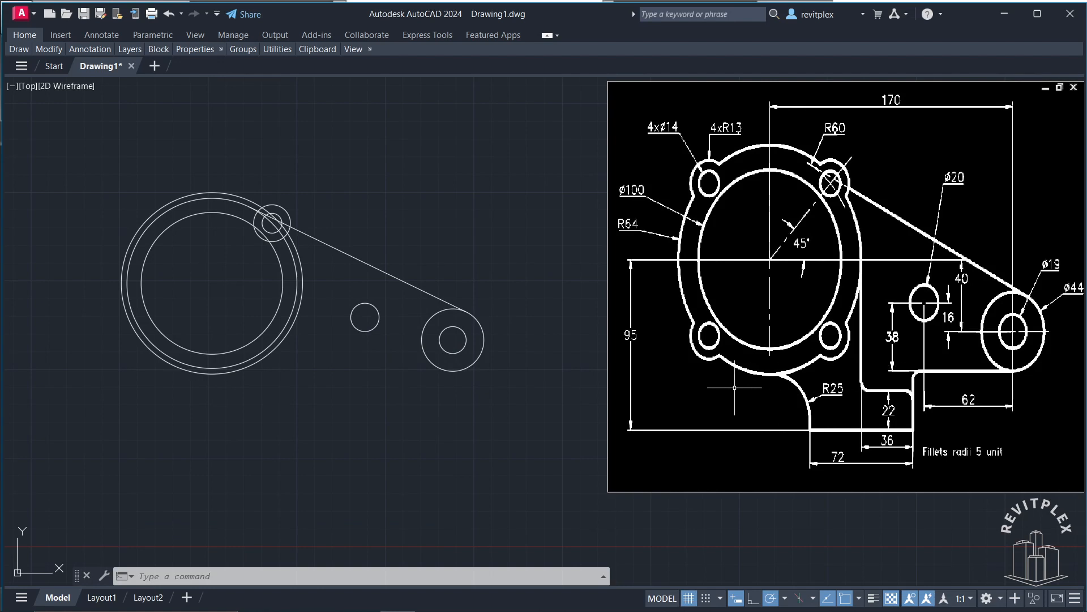
key(ctrl+z)
key(ctrl+z)
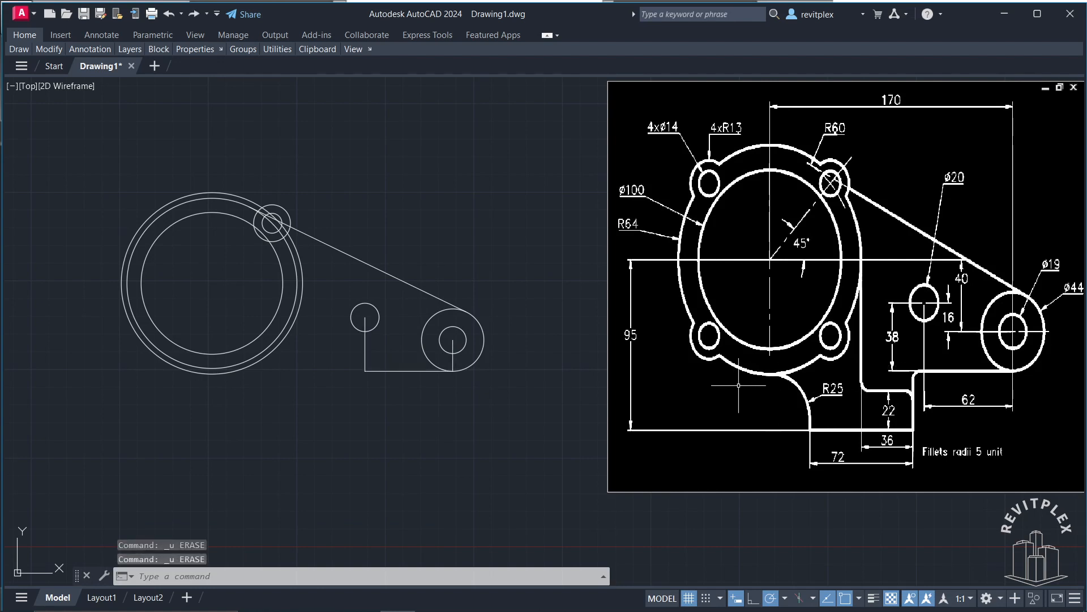
Delete the vertical 22 line inside the boss and trim the part of the vertical 38 line inside the radius 10 circle
click(454, 362)
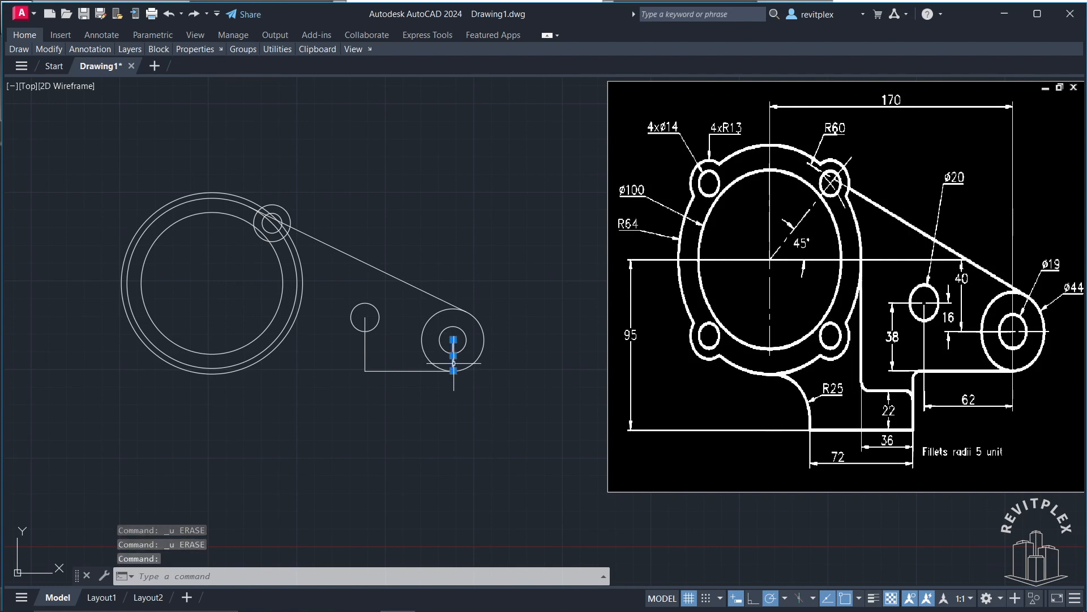
key(Delete)
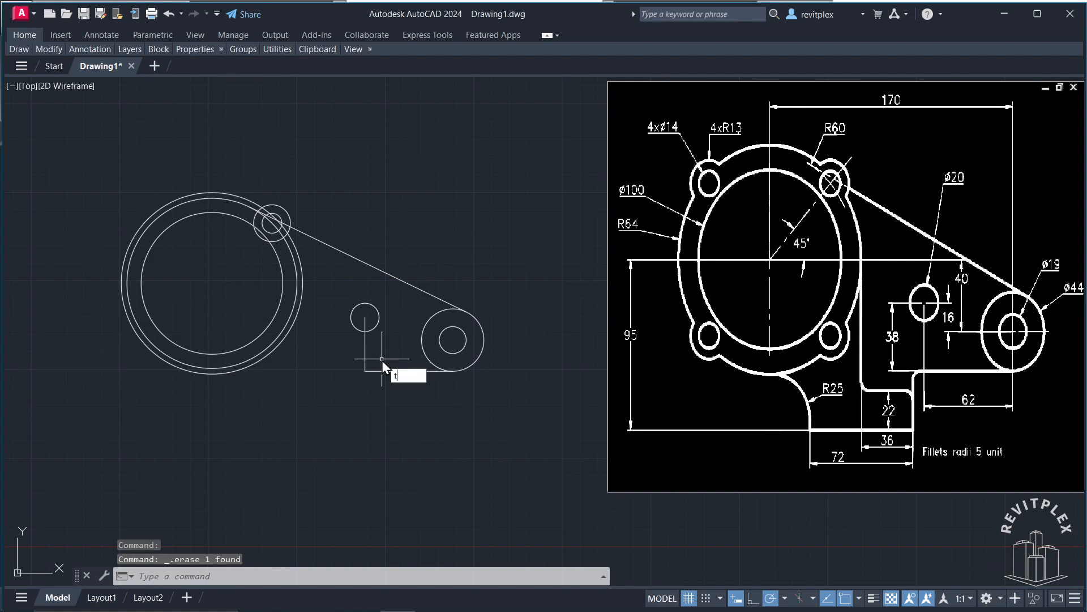
text(tr)
key(Return)
click(365, 320)
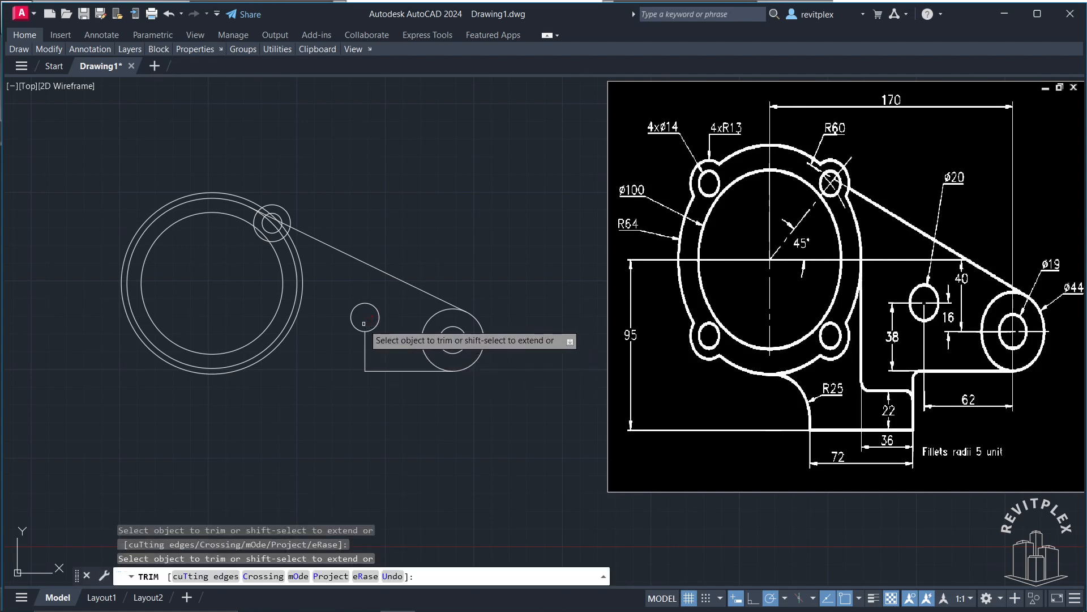
key(Escape)
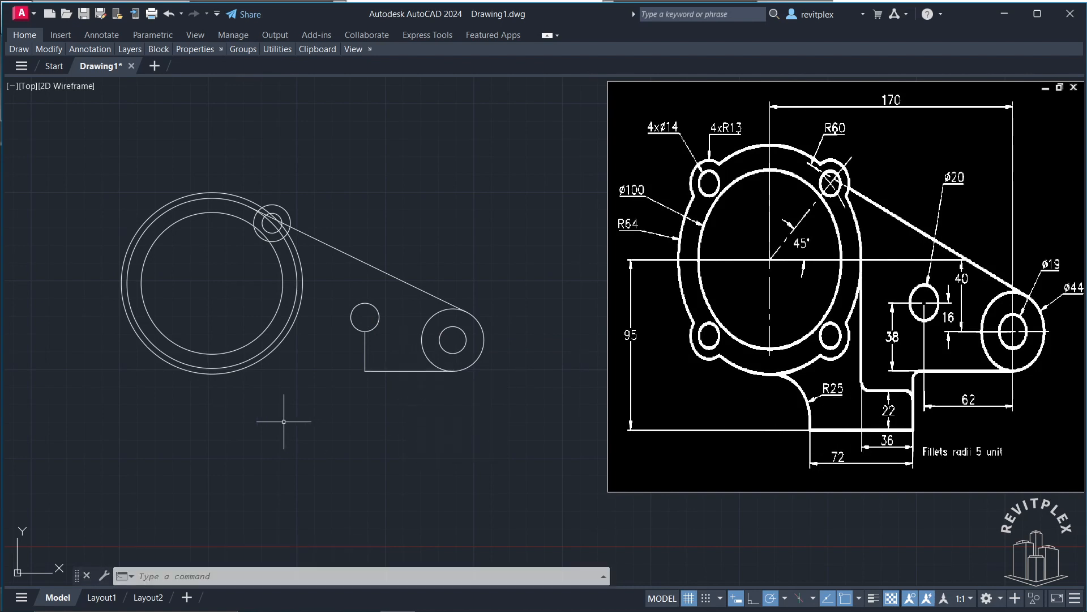
Draw a vertical line from the large circles' centre downward, ending well below the outermost circle
text(l)
key(Return)
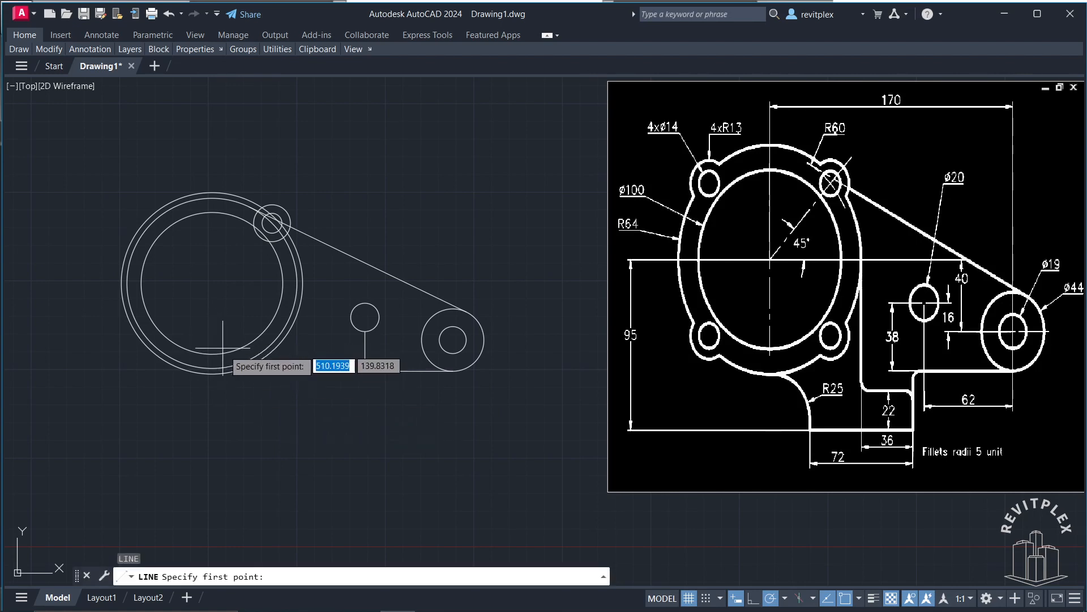
click(212, 283)
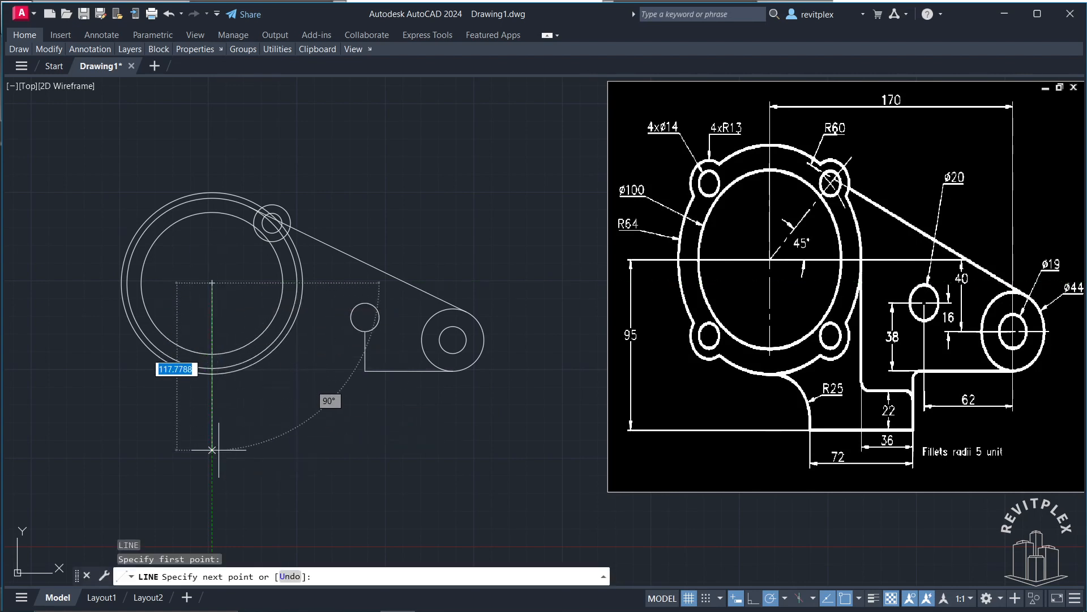
click(212, 467)
key(Return)
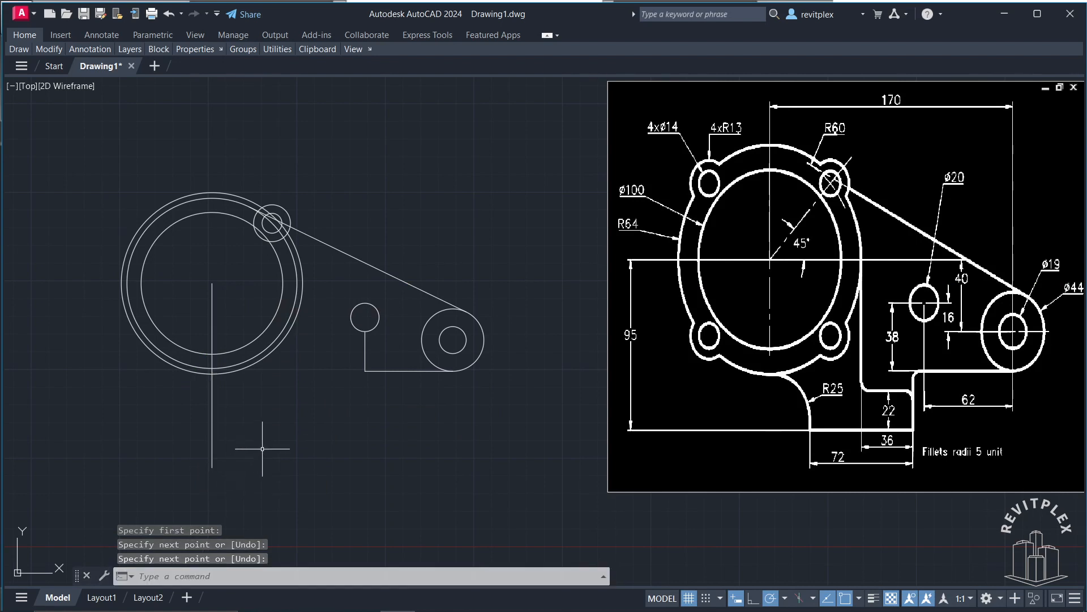
Draw a vertical line from the outermost large circle's right quadrant down to the level of the centre line's lower end
key(Return)
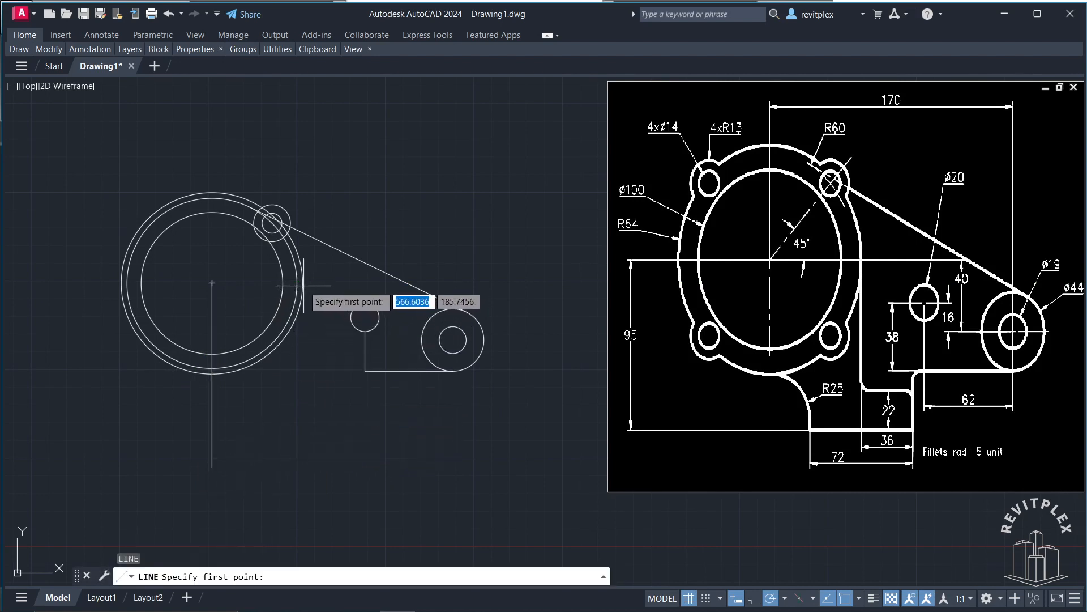
click(303, 283)
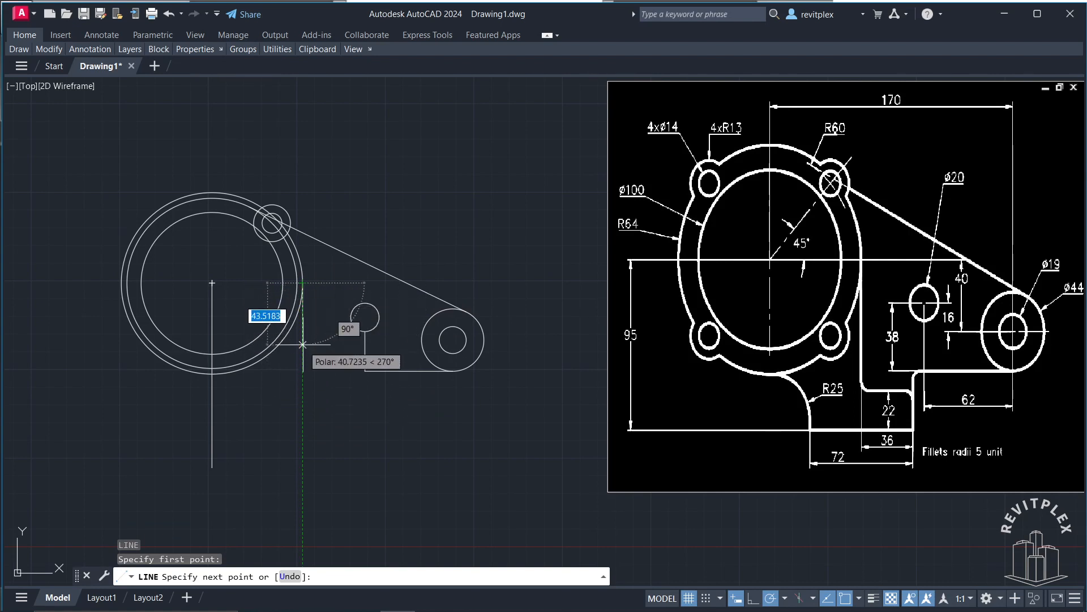
click(303, 465)
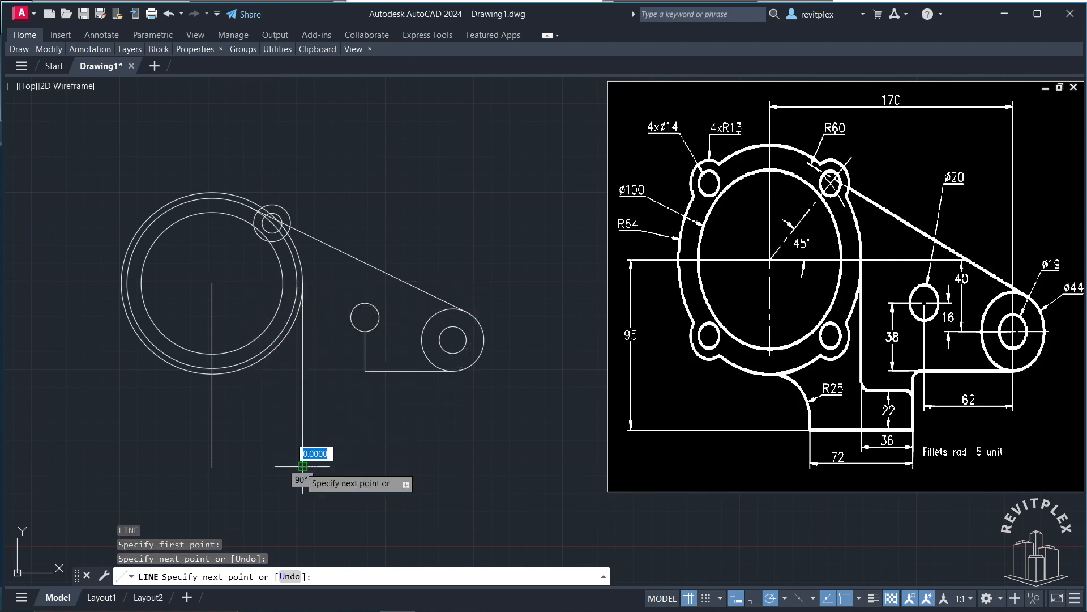
key(Return)
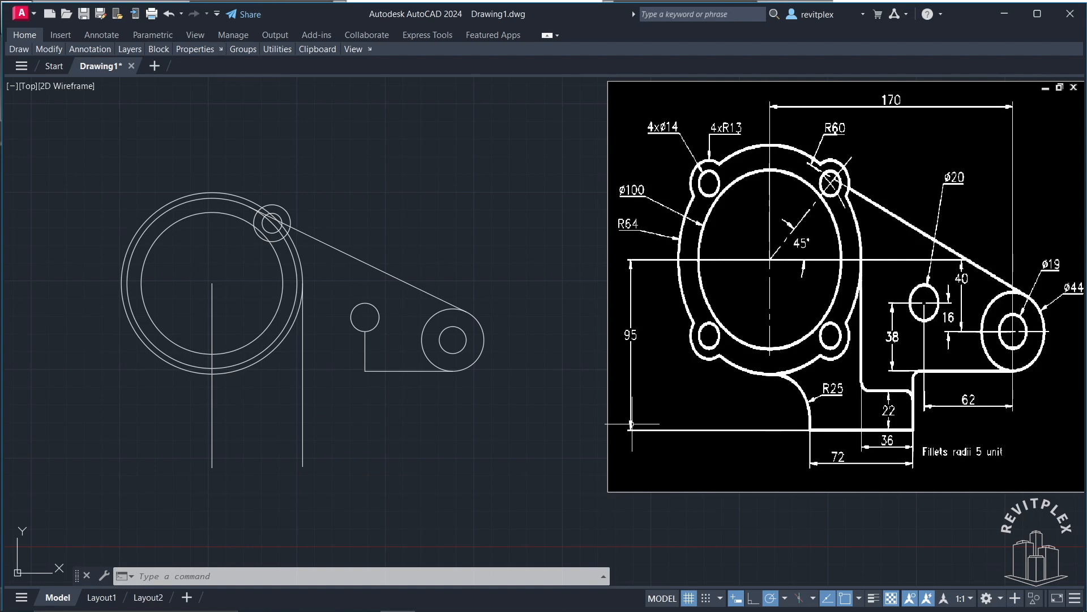
click(224, 437)
click(178, 418)
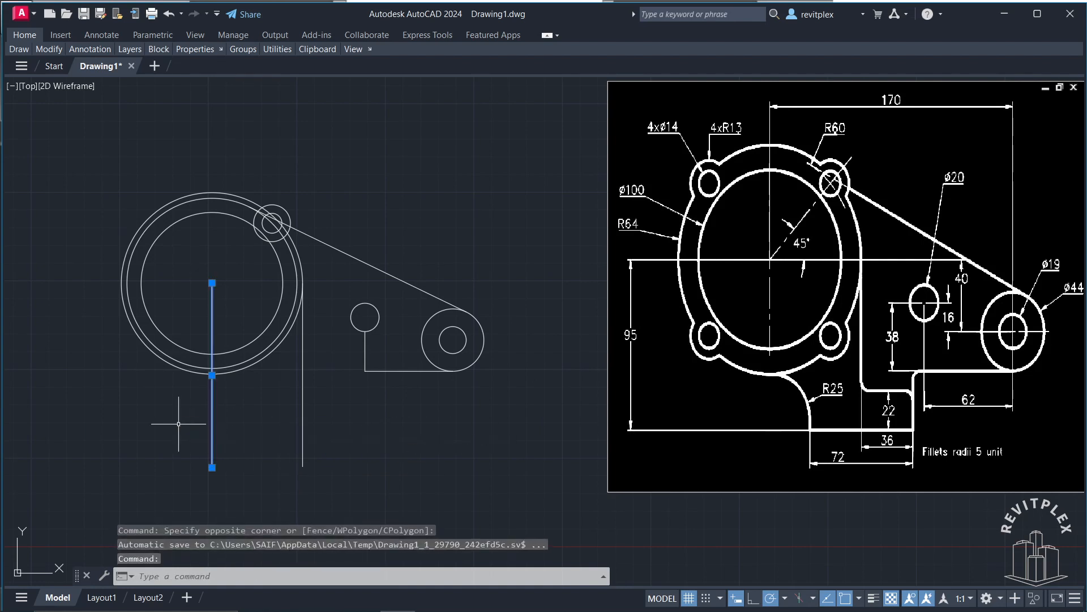
text(l)
key(Return)
key(Escape)
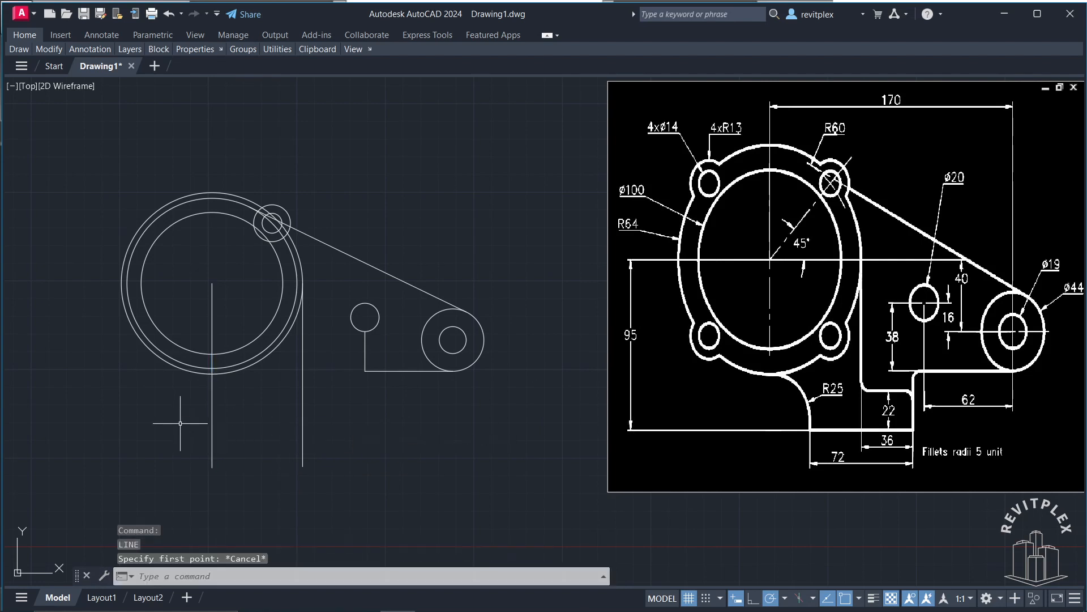
Delete the vertical line that runs down from the large circles' centre
click(223, 419)
click(193, 430)
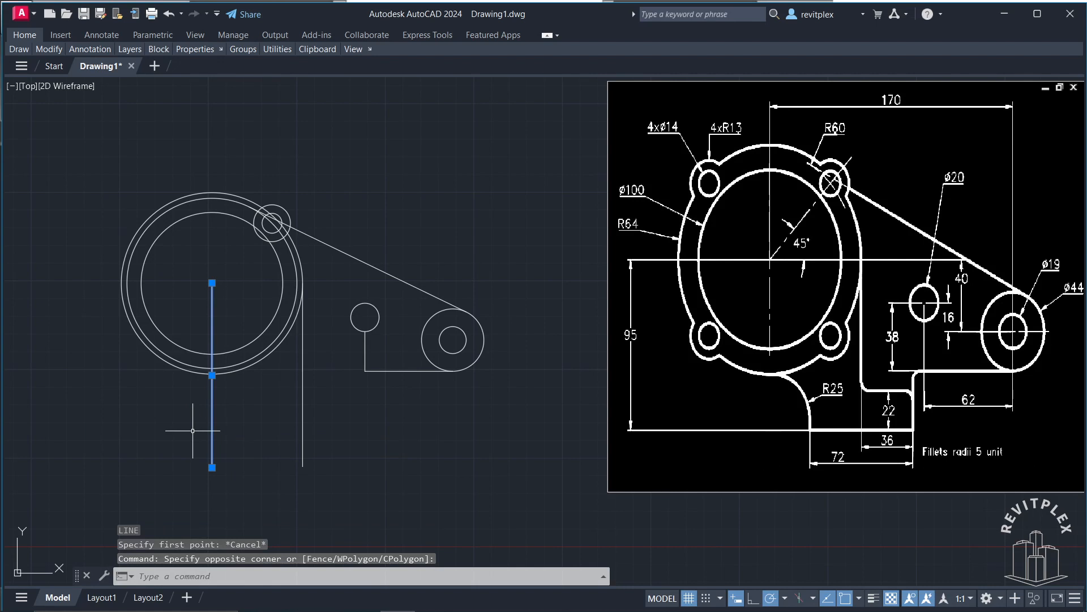
key(Delete)
Draw a line 95 vertically down from the large circles' centre, continued horizontally to the right past the diameter 44 circle
text(l)
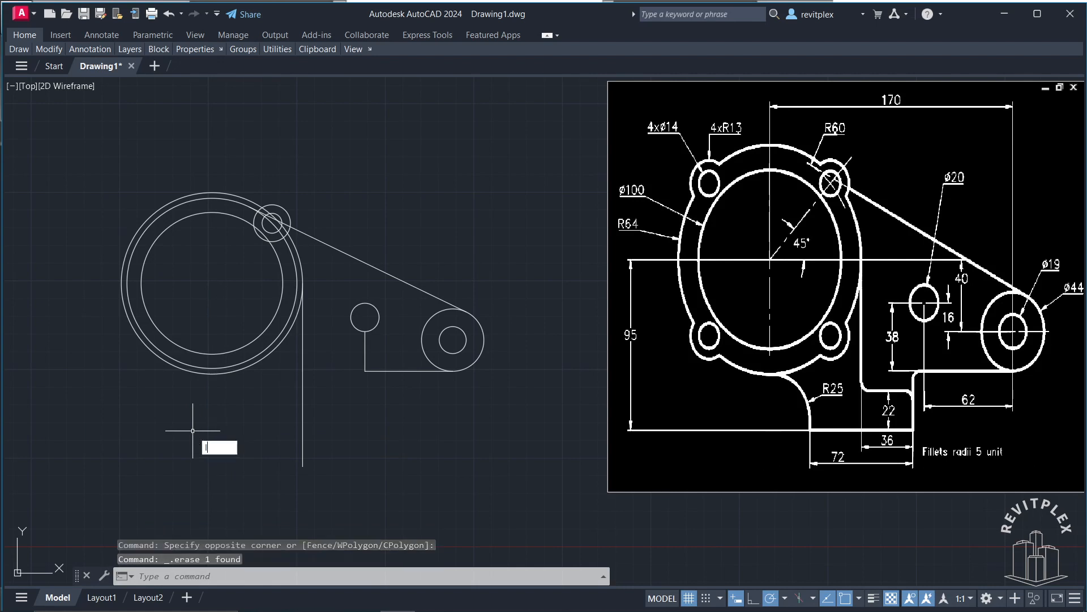
key(Return)
click(211, 283)
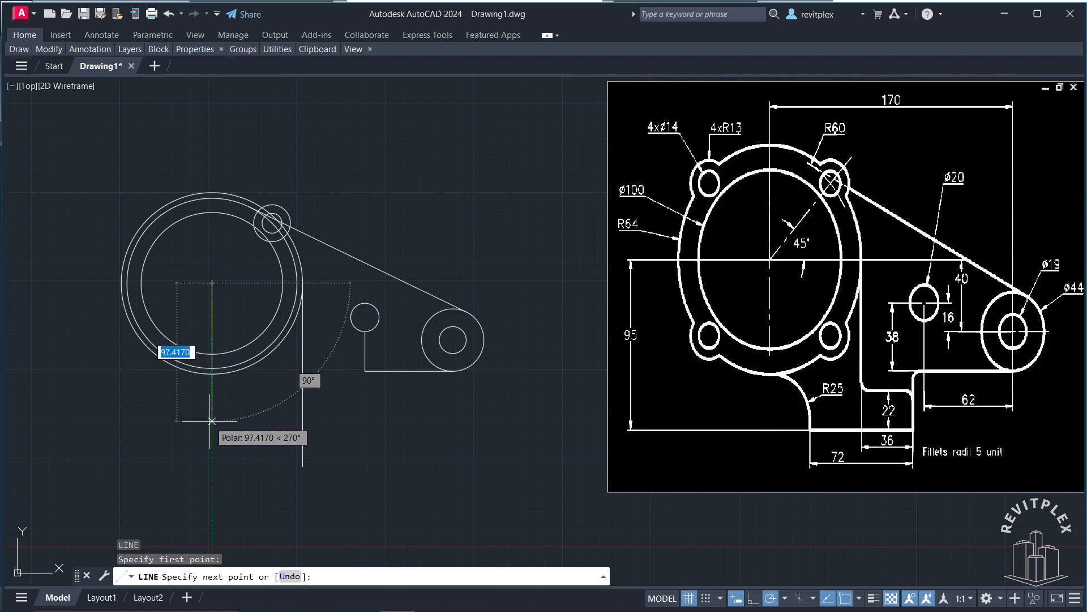
text(95)
key(Return)
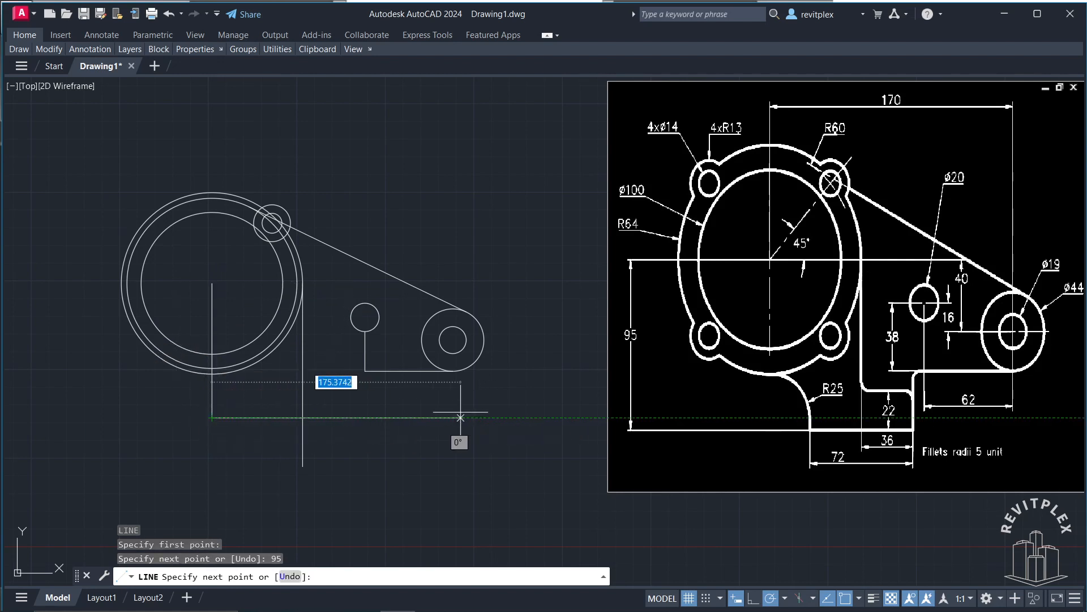
click(550, 417)
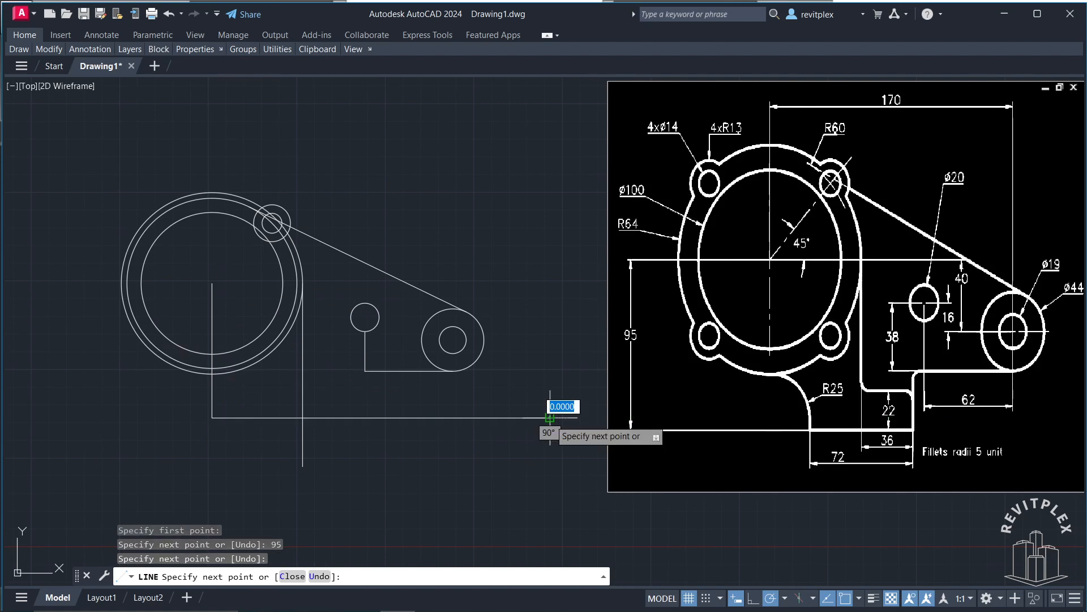
key(Return)
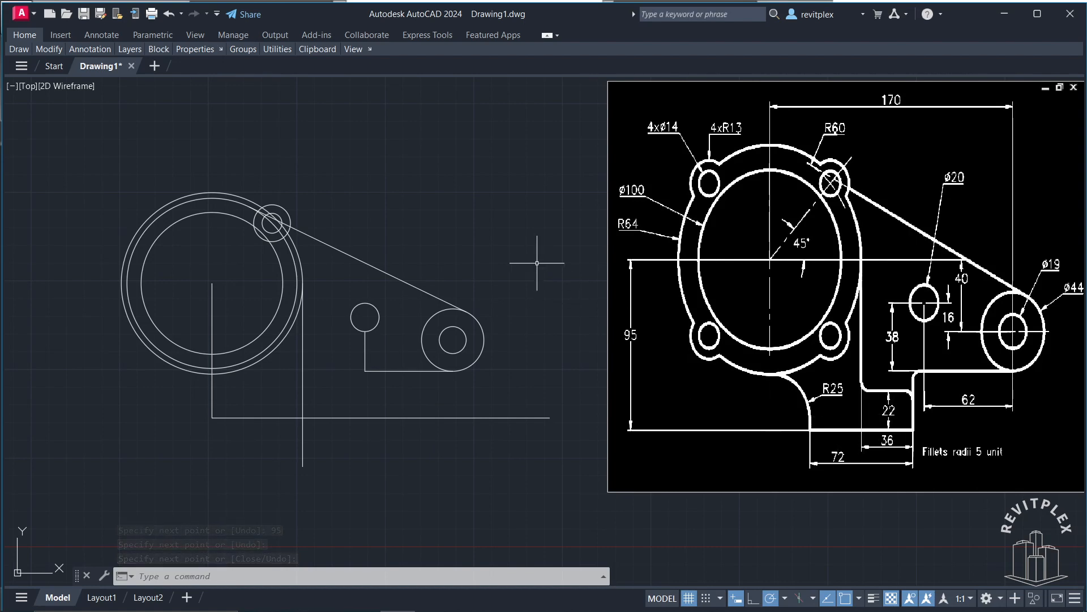
Draw a 72 by 22 rectangle in the empty area above the diameter 44 circle
text(re)
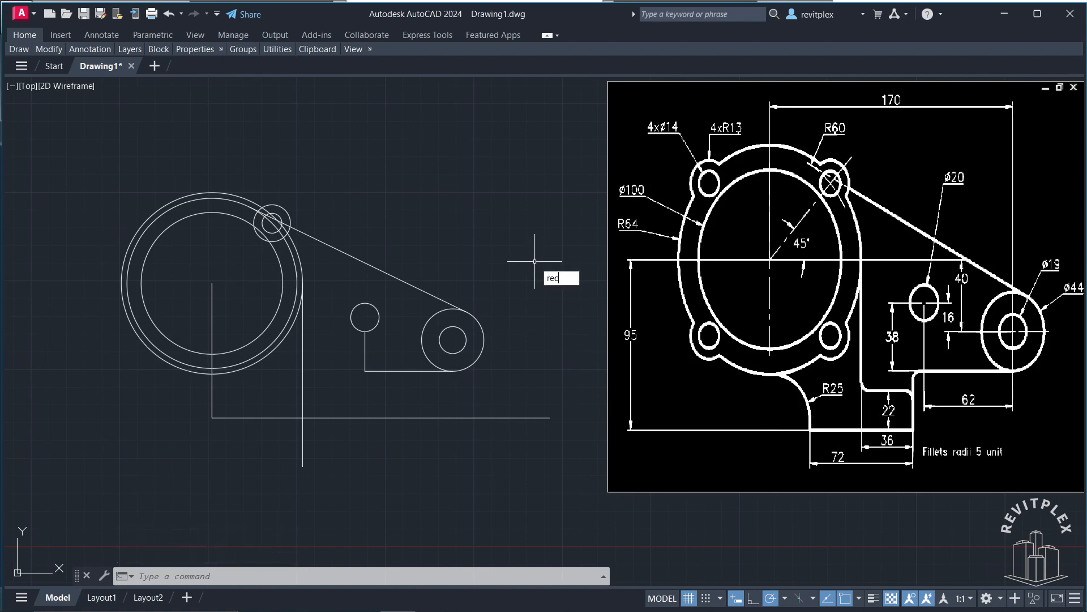
text(c)
key(Return)
click(400, 236)
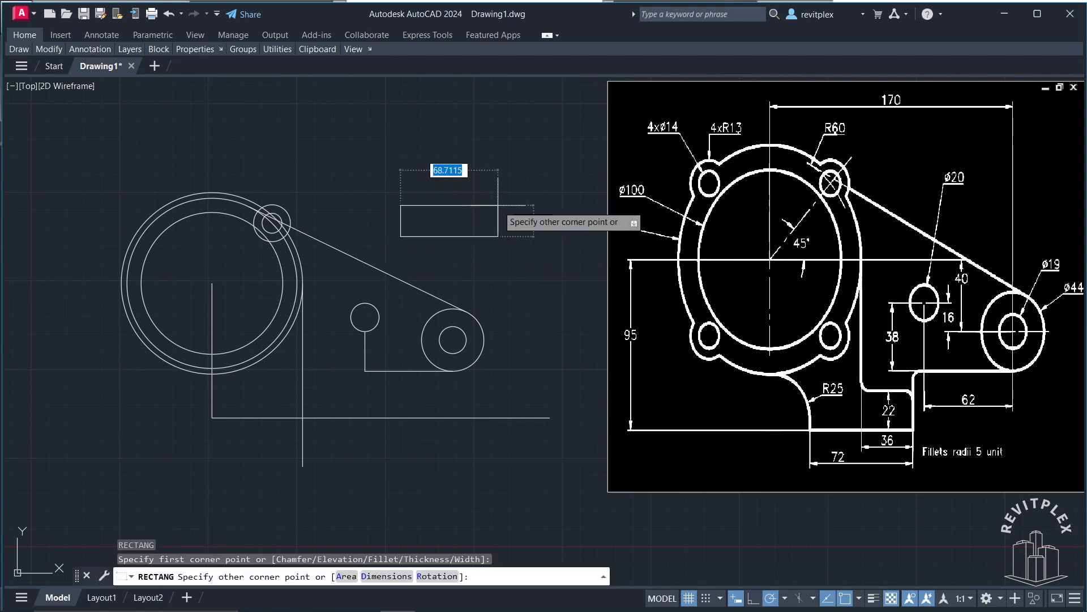
text(72)
key(Tab)
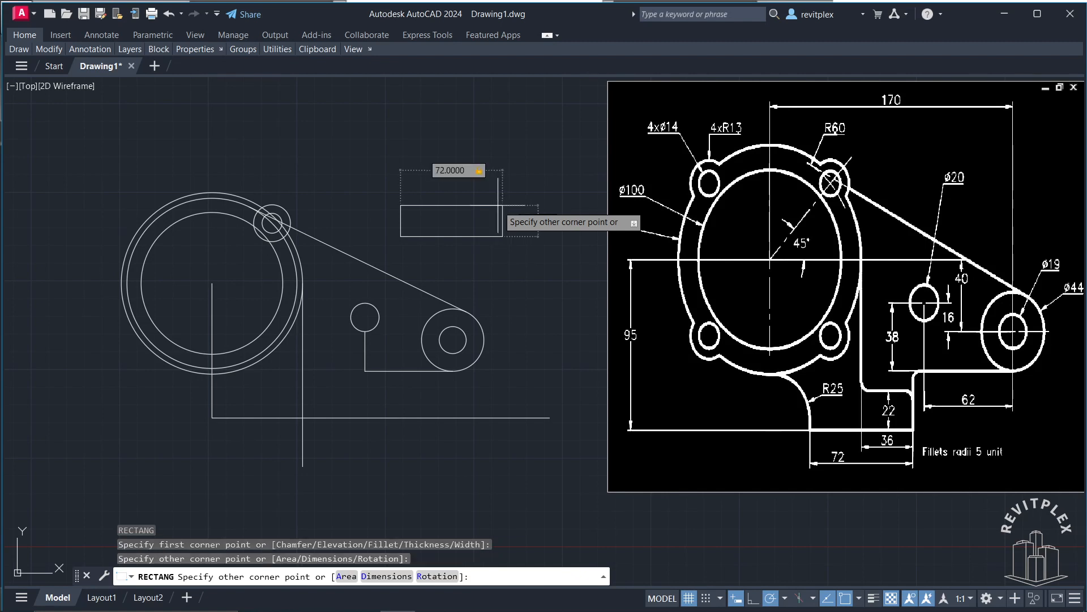
text(22)
key(Return)
Move the rectangle by its lower-left corner onto the lower end of the vertical 95 line
click(514, 290)
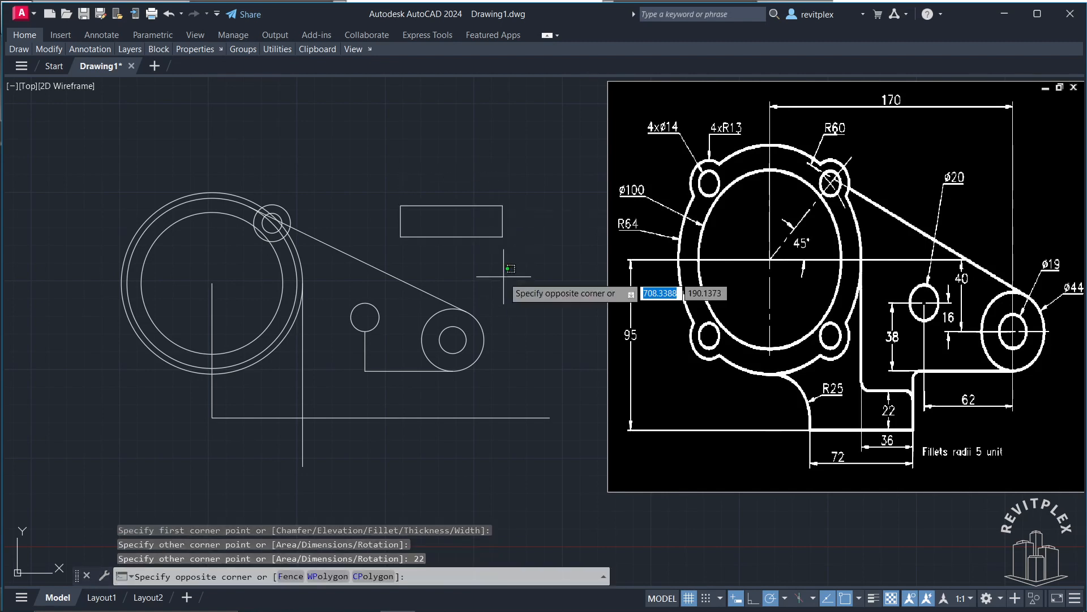
click(398, 183)
mouse_move(452, 207)
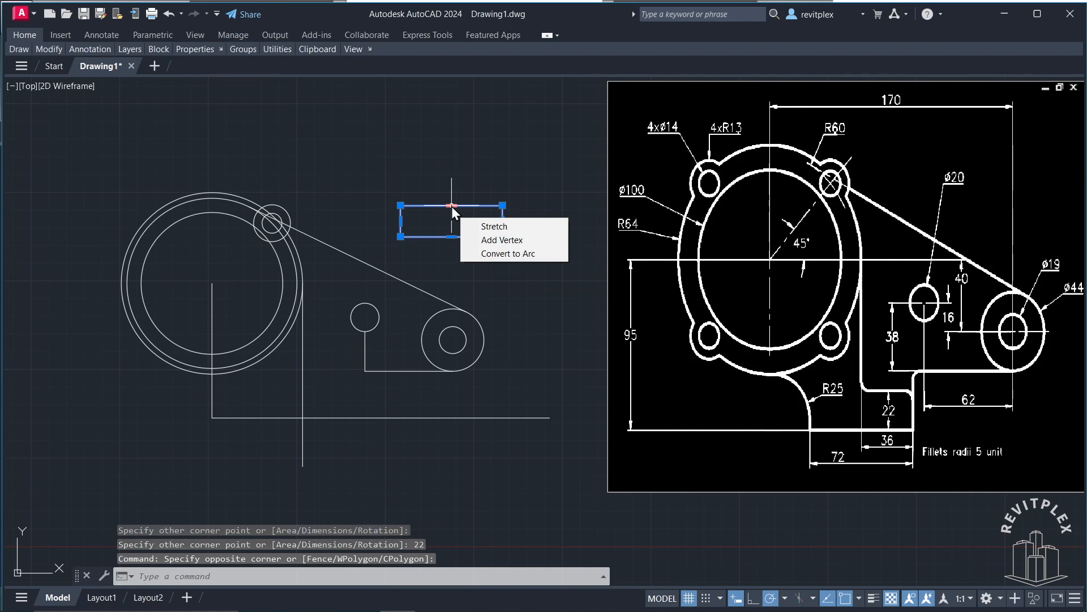
text(m)
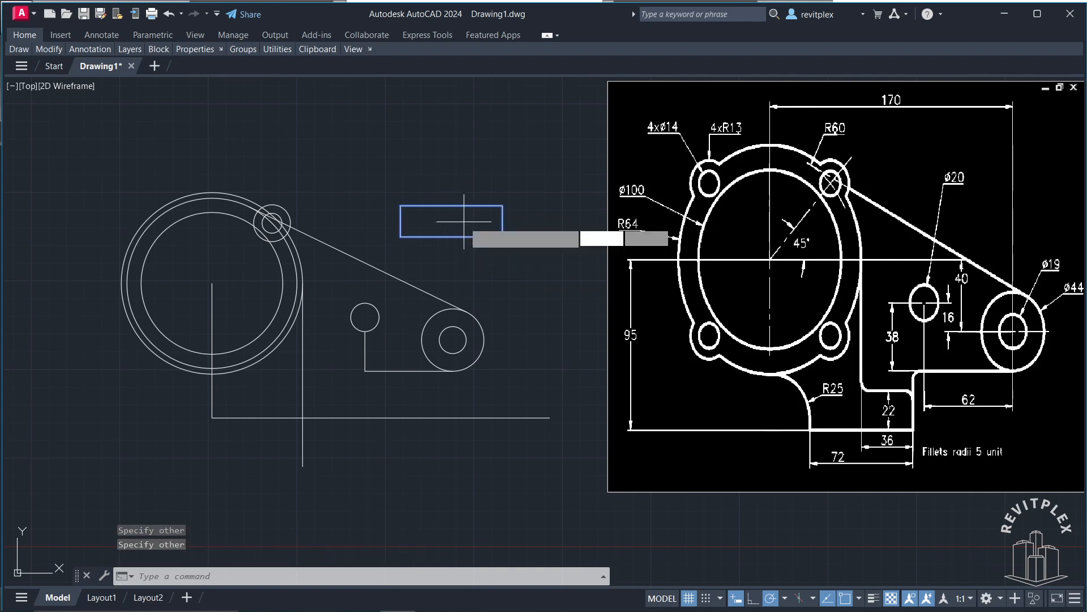
key(Return)
click(401, 237)
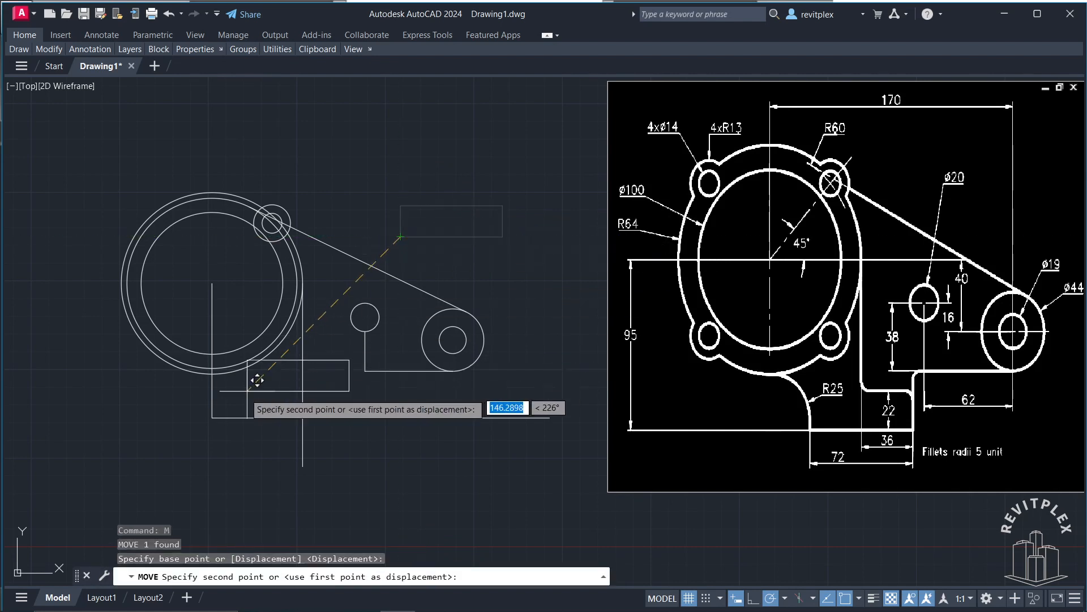
click(212, 417)
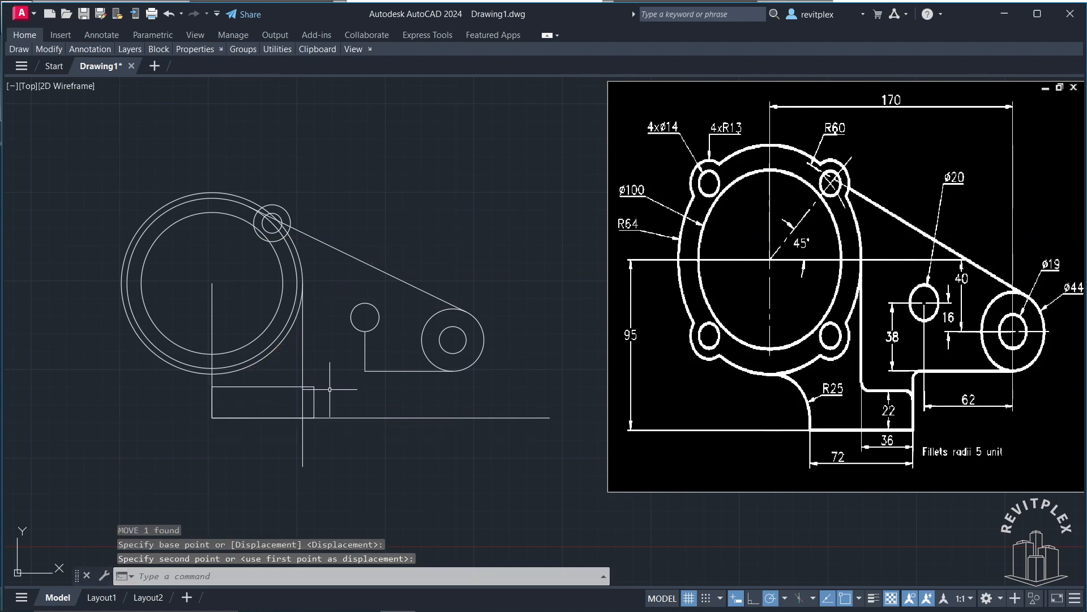
Move the rectangle horizontally so its upper edge's midpoint lies on the vertical line from the outermost circle
click(272, 385)
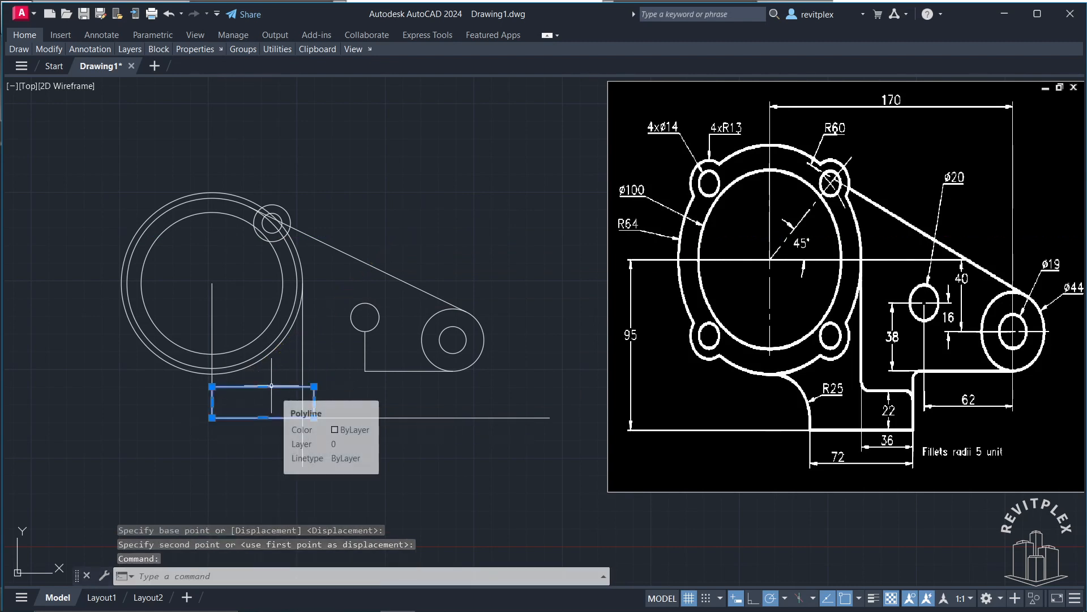
text(m)
key(Return)
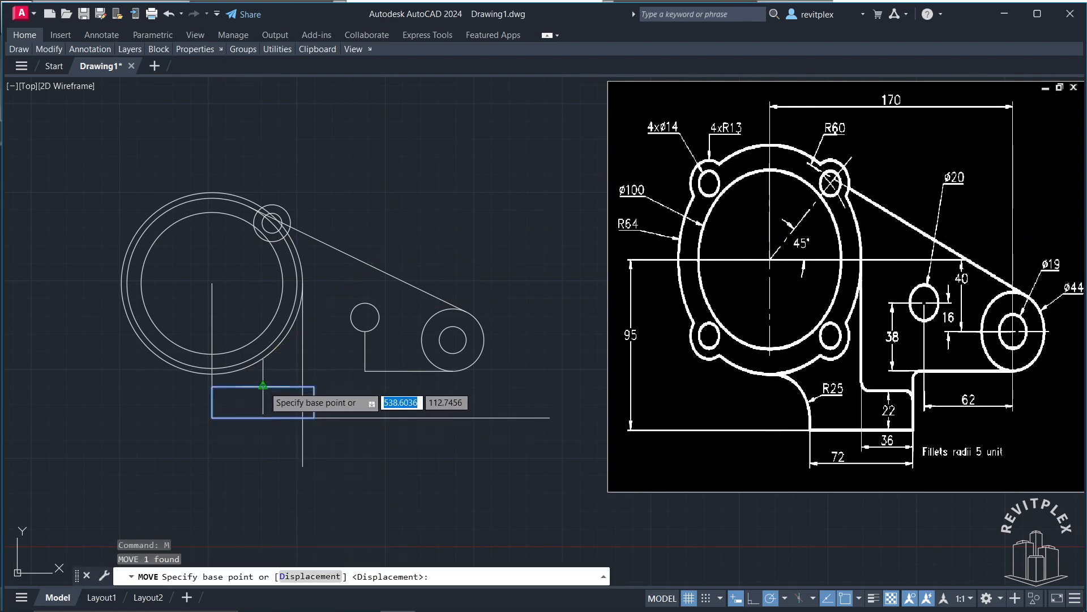
click(264, 385)
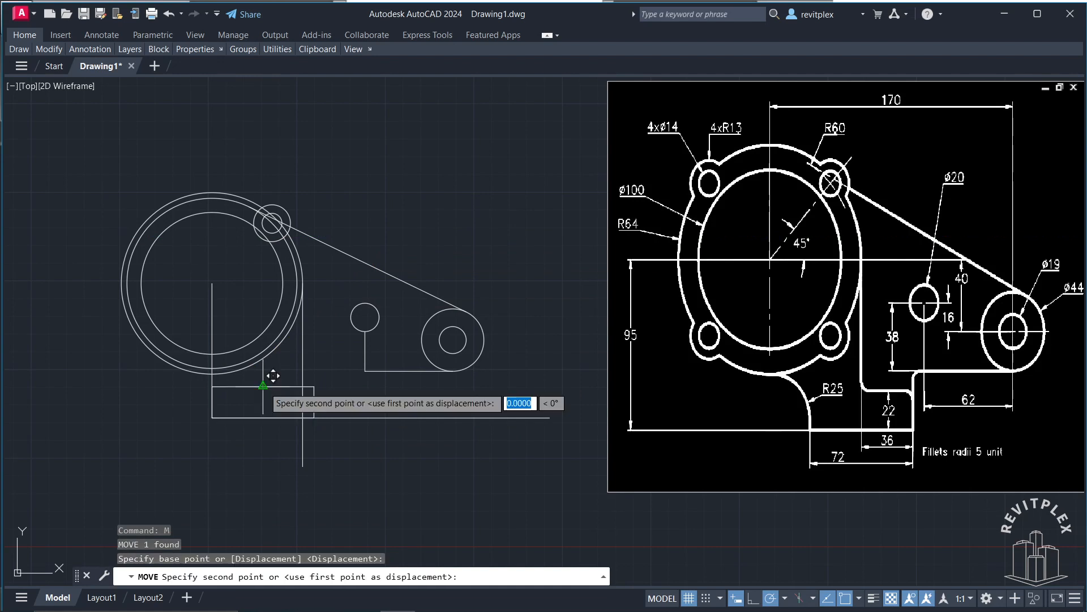
click(303, 387)
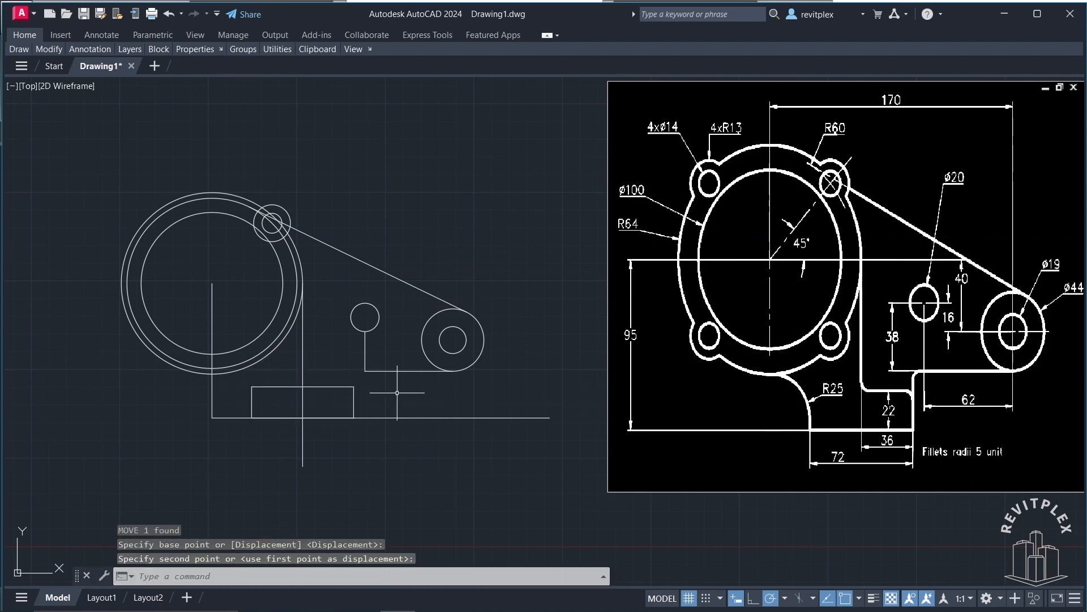
Delete the vertical 95 construction line and the long horizontal line connected to it
click(235, 463)
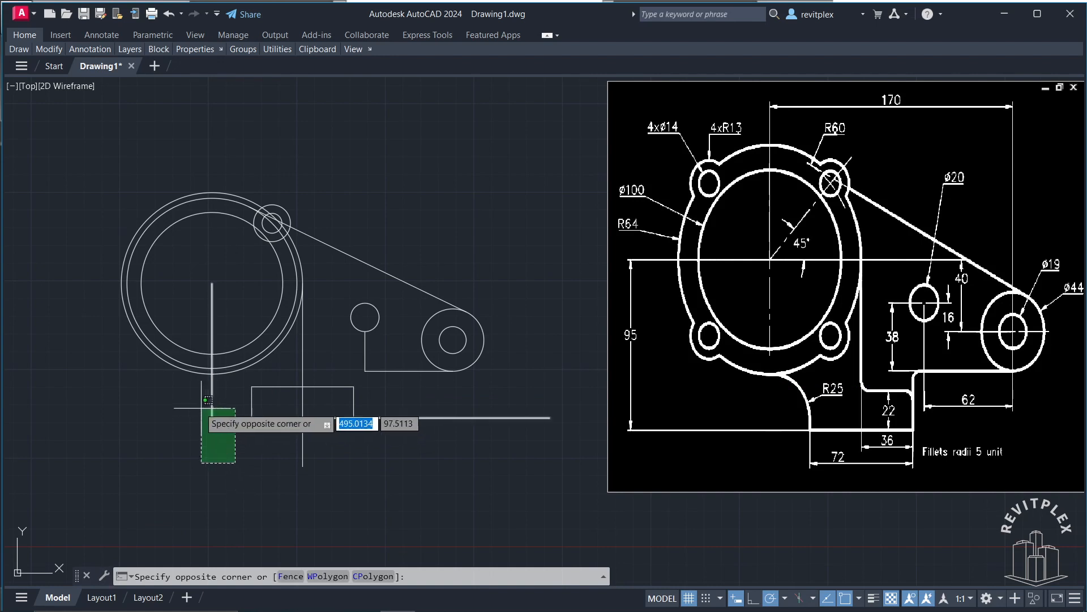
click(194, 406)
key(Delete)
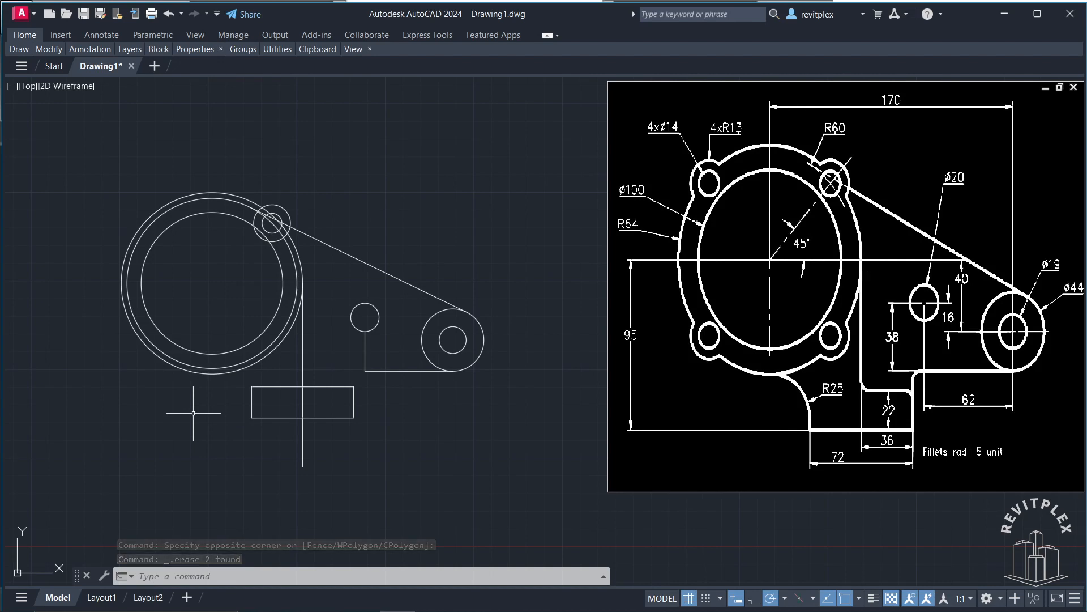
Draw a radius 25 circle tangent to the bottom of the outermost large circle and the rectangle's left edge
text(c)
key(Return)
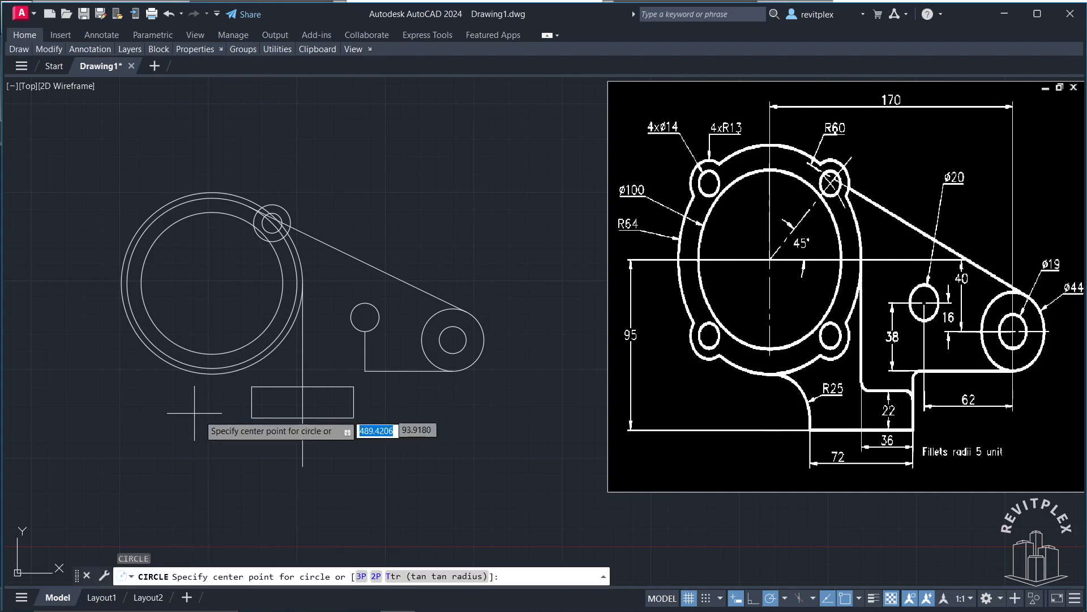
click(436, 575)
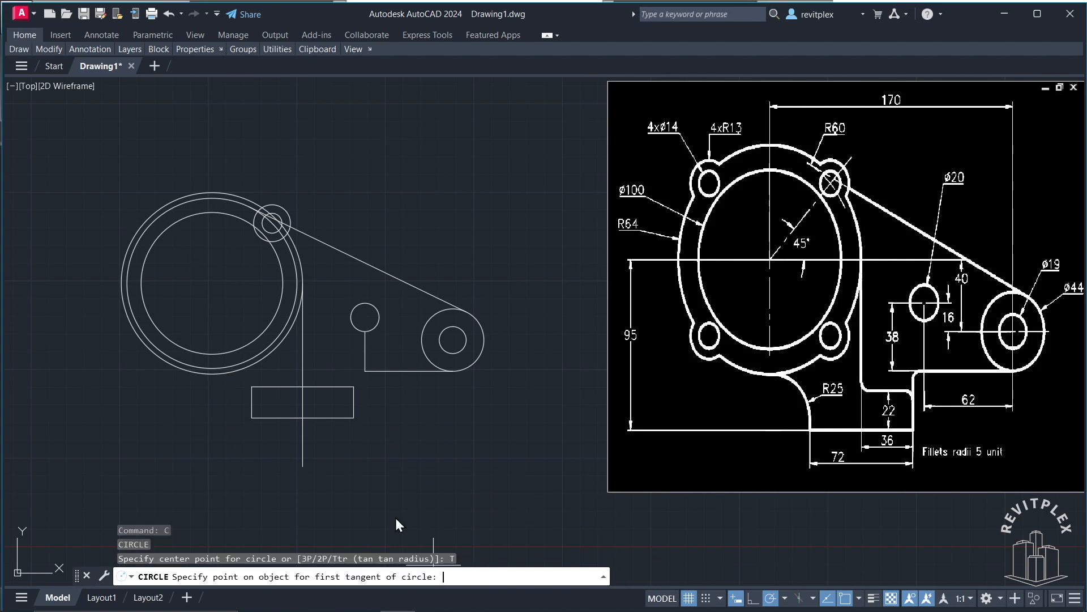
click(215, 372)
click(251, 401)
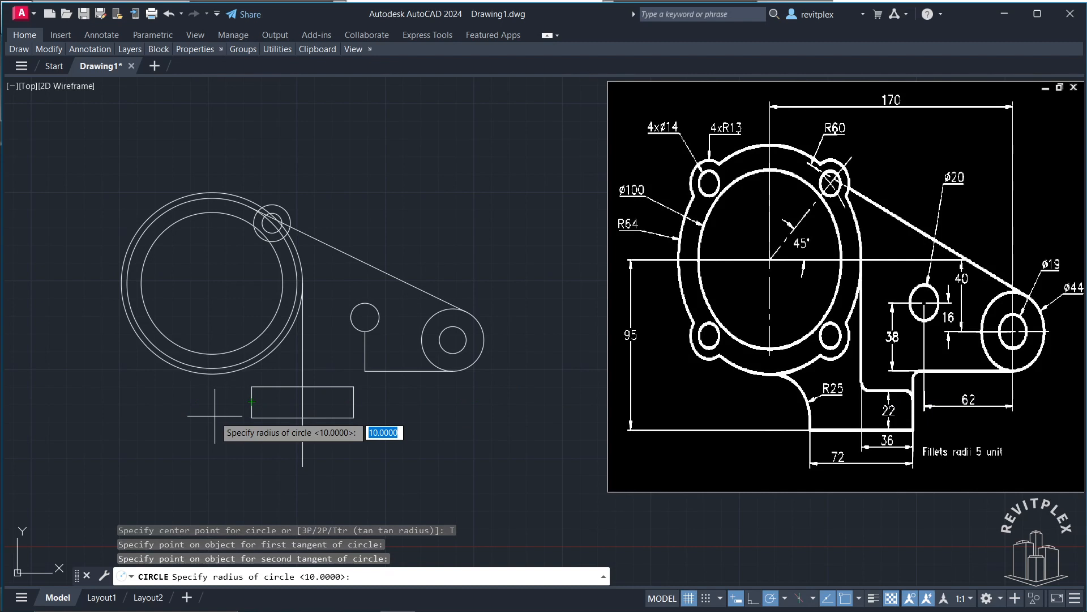
text(25)
key(Return)
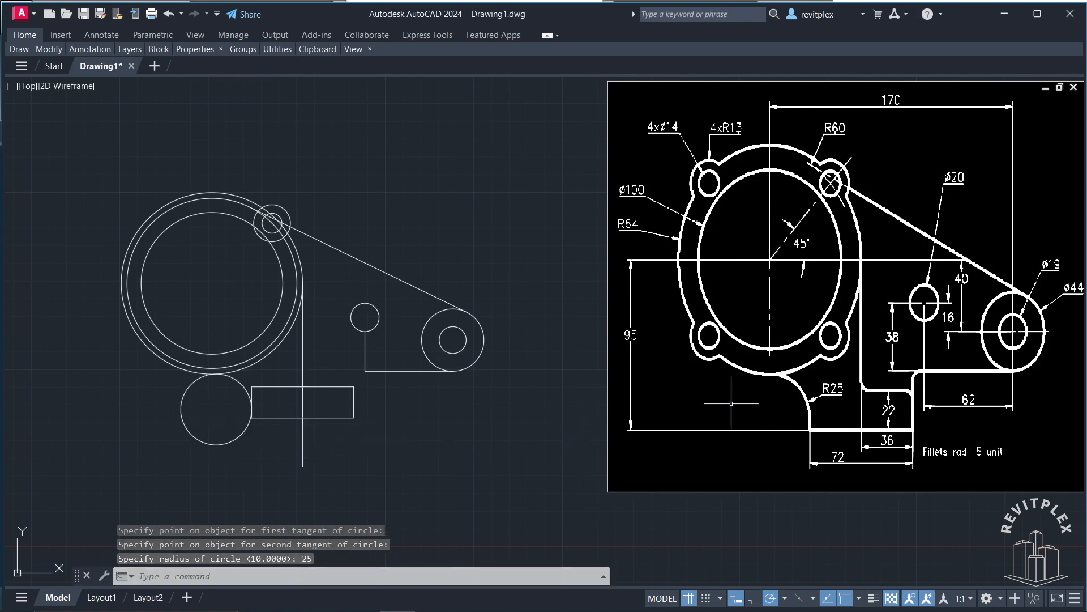
Trim the radius 25 circle to its connecting arc, and remove the rectangle's surplus upper-left edges and the vertical line's part inside and below it
text(tr)
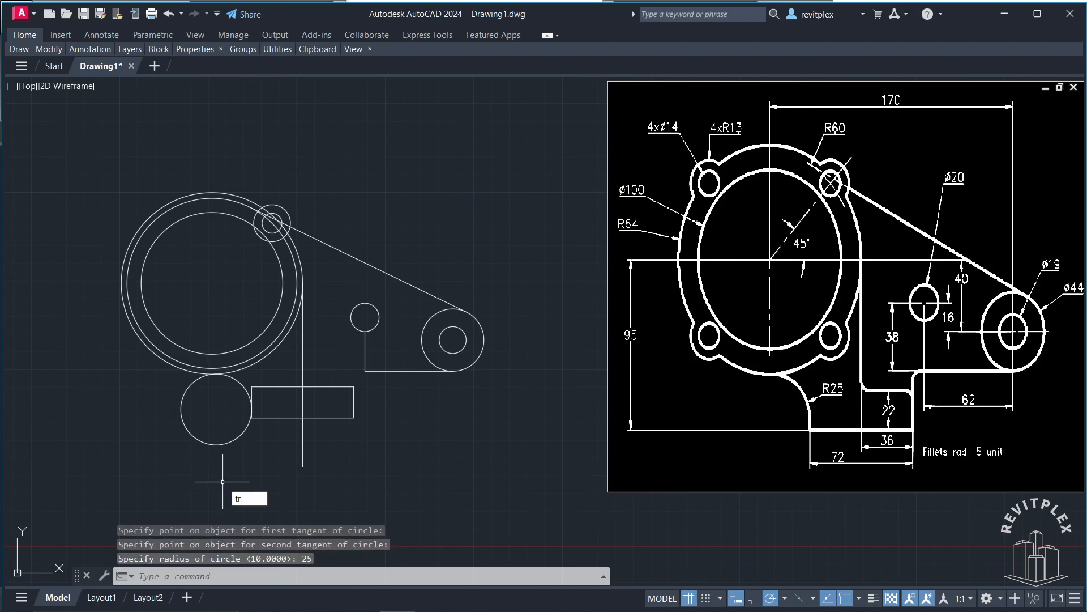
key(Return)
click(197, 440)
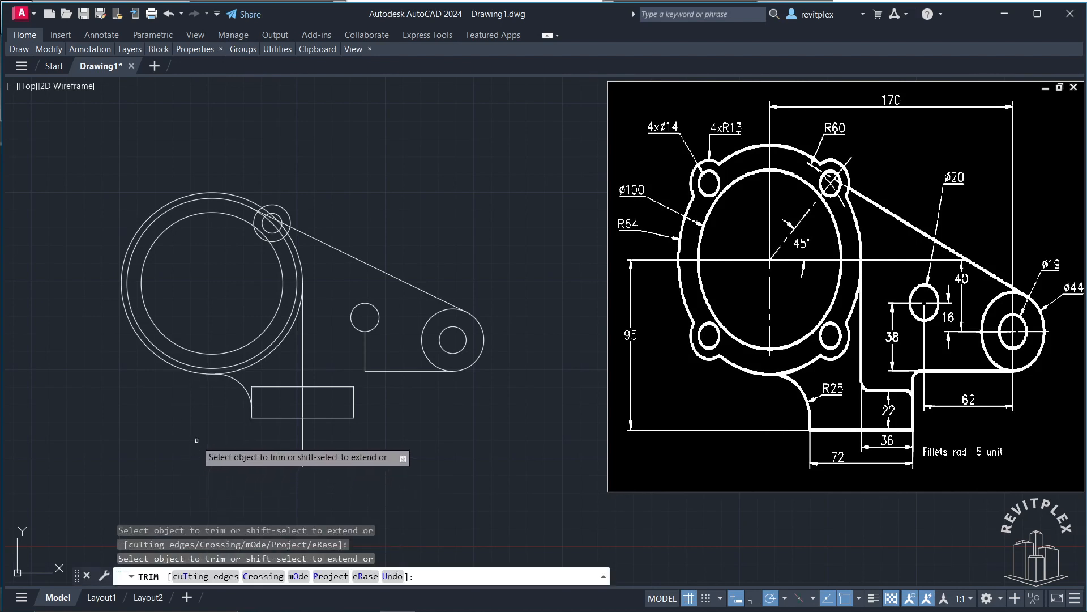
click(260, 389)
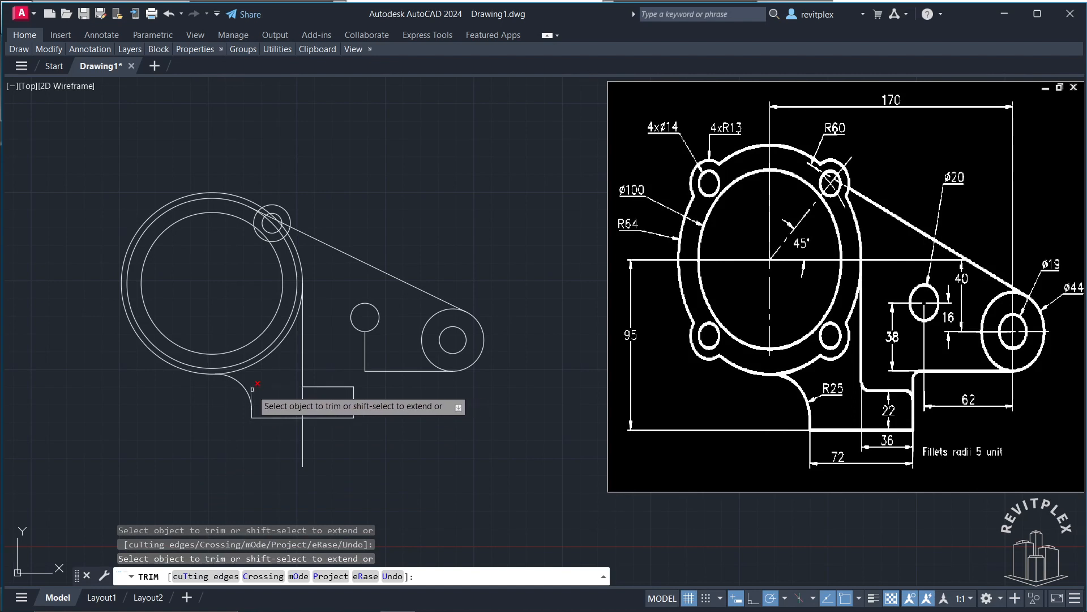
click(252, 393)
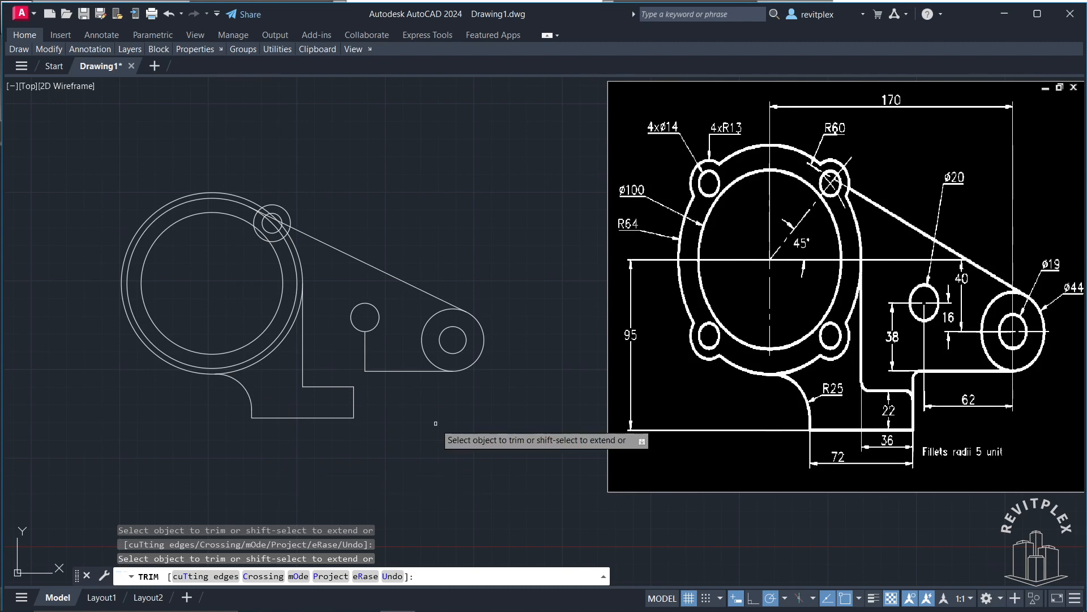
key(Escape)
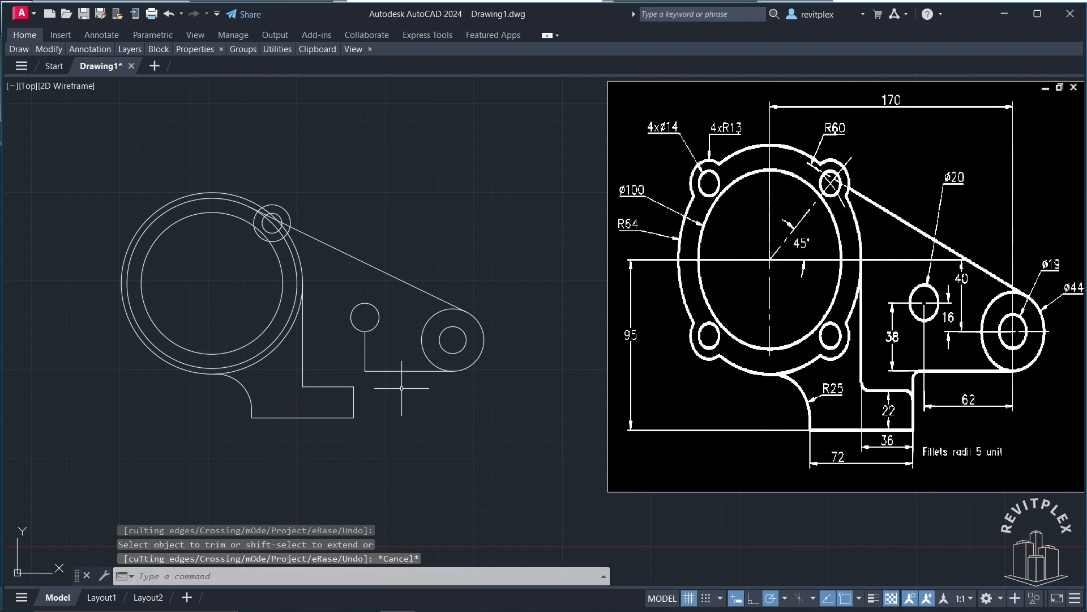
Draw lines from the foot's upper-right corner up to the arm's lower edge level and across to that edge's left end
text(l)
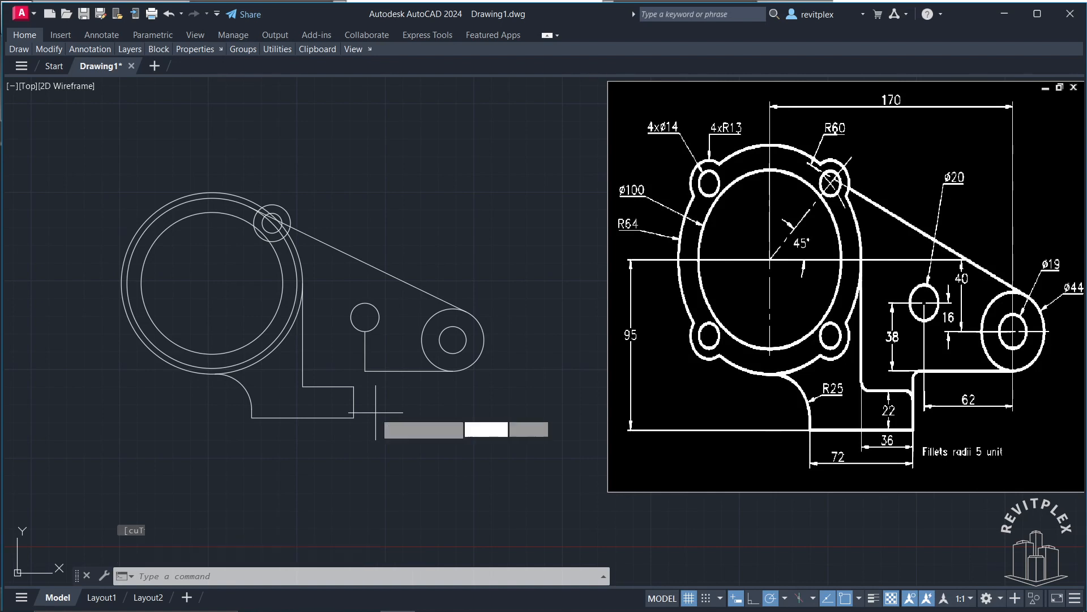
key(Return)
click(353, 388)
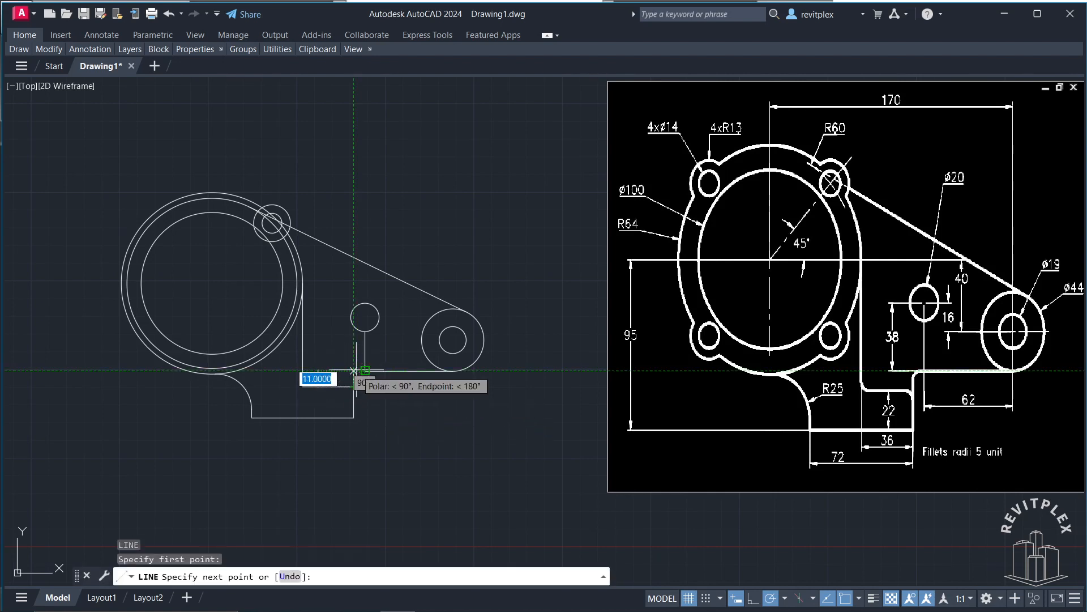
click(354, 370)
click(365, 370)
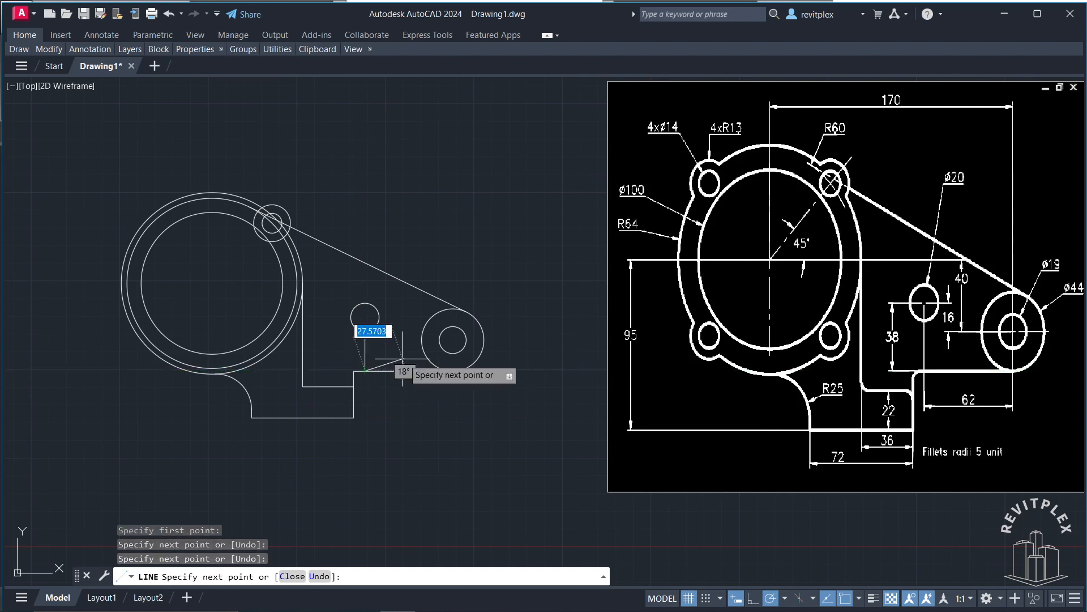
key(Return)
Delete the vertical construction line below the diameter 20 circle
click(388, 350)
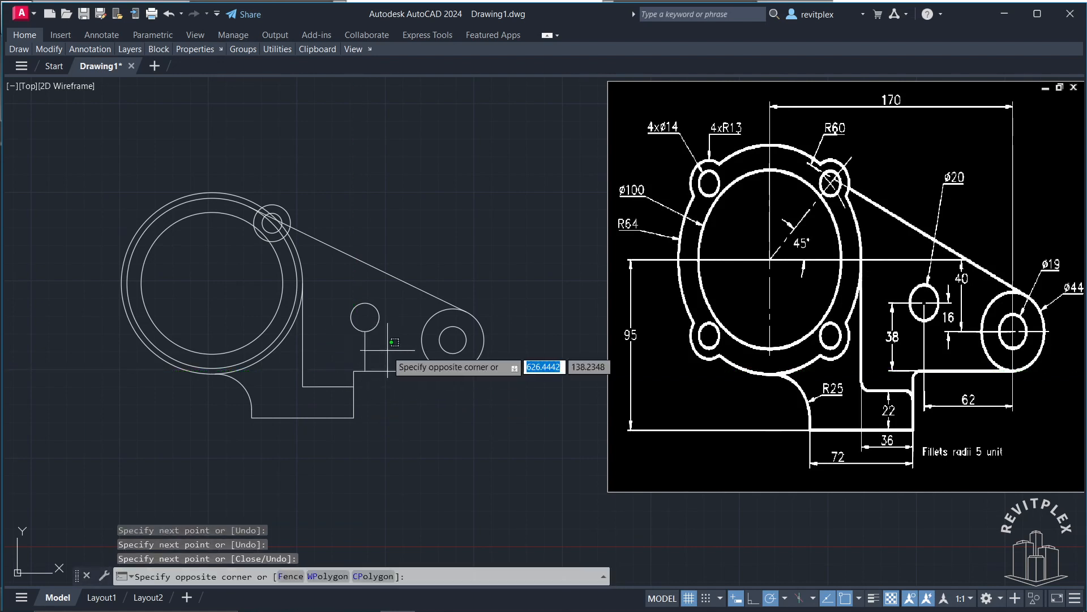
click(362, 354)
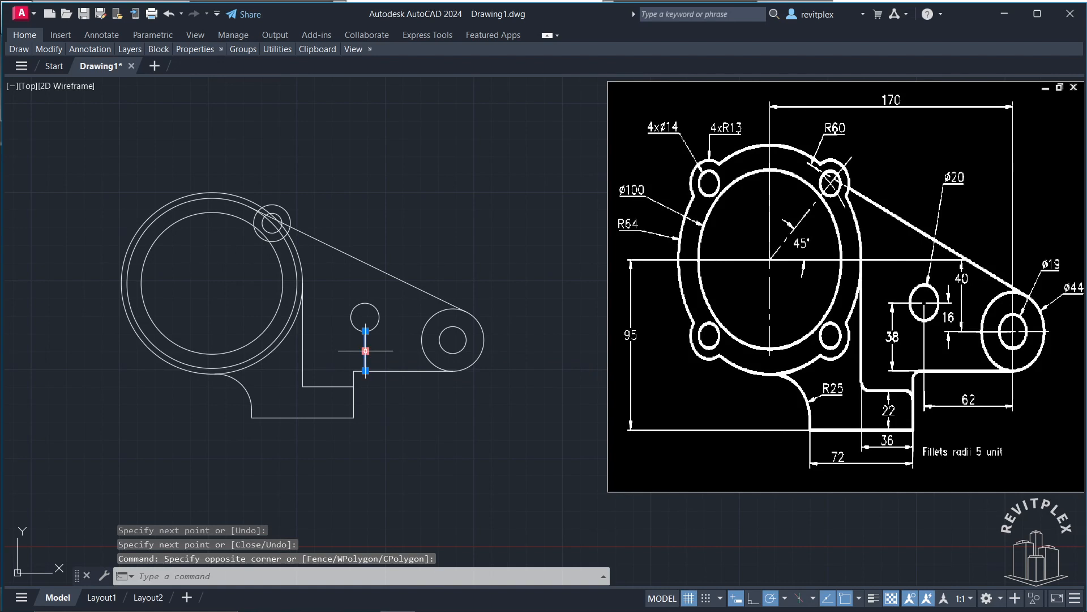
key(Delete)
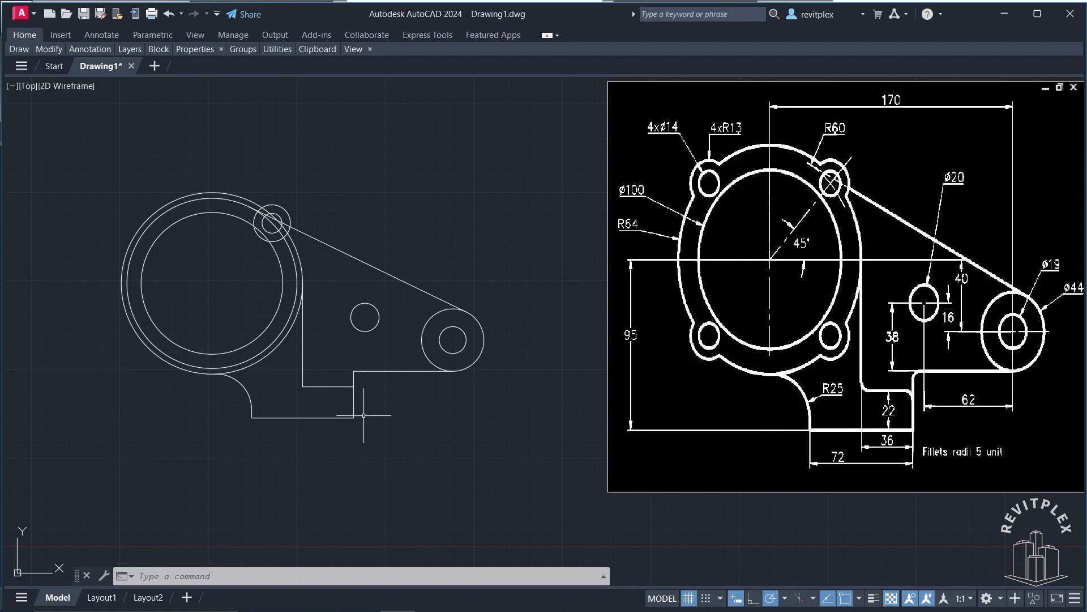
Fillet three corners with radius 5: both ends of the foot's top edge and the corner at the arm's lower edge
key(Return)
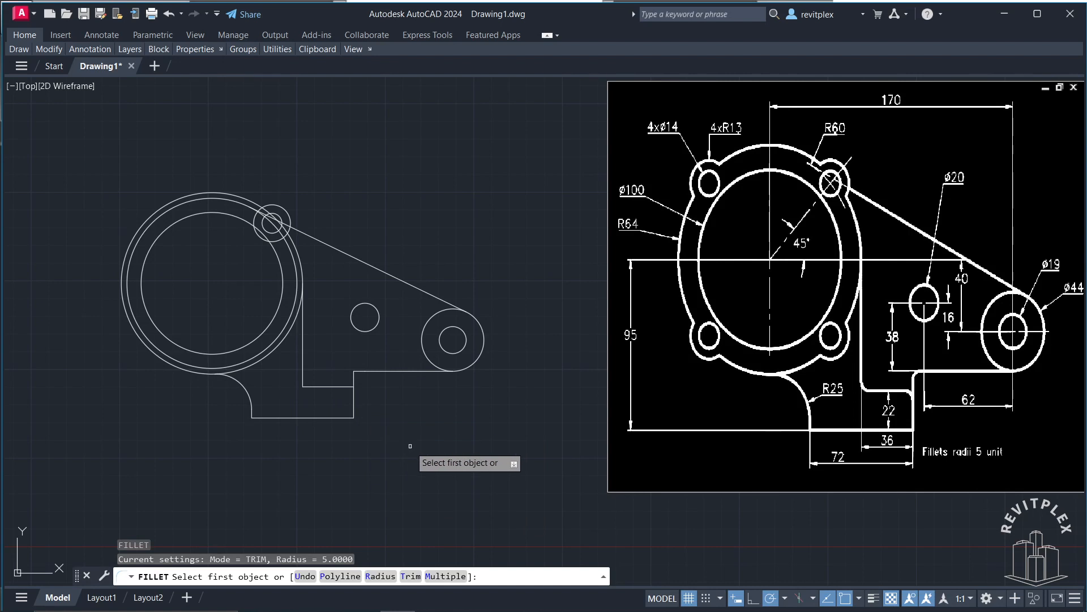
click(381, 576)
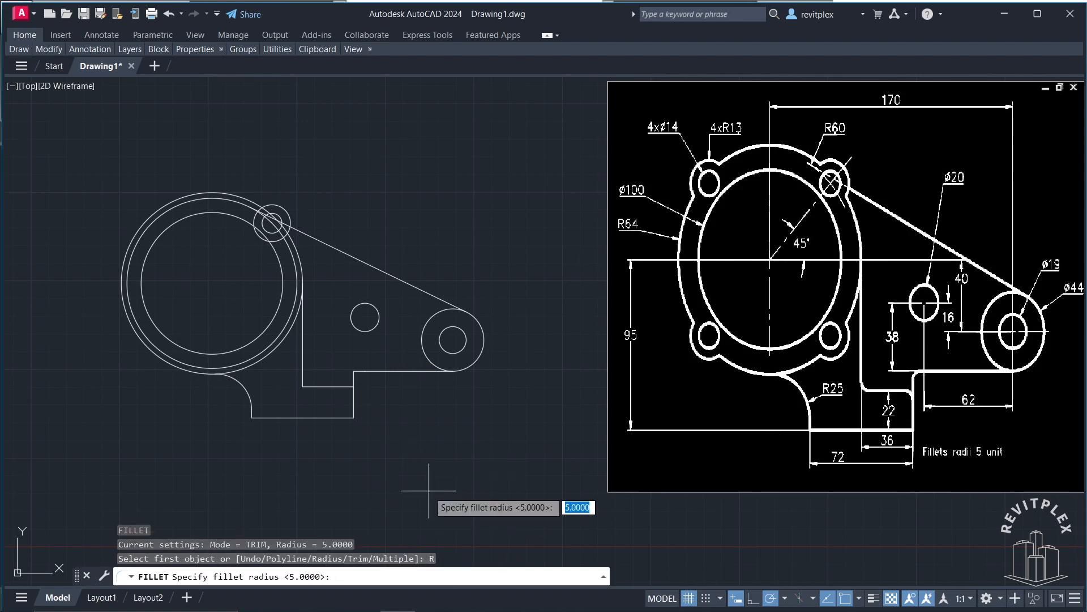
text(5)
key(Return)
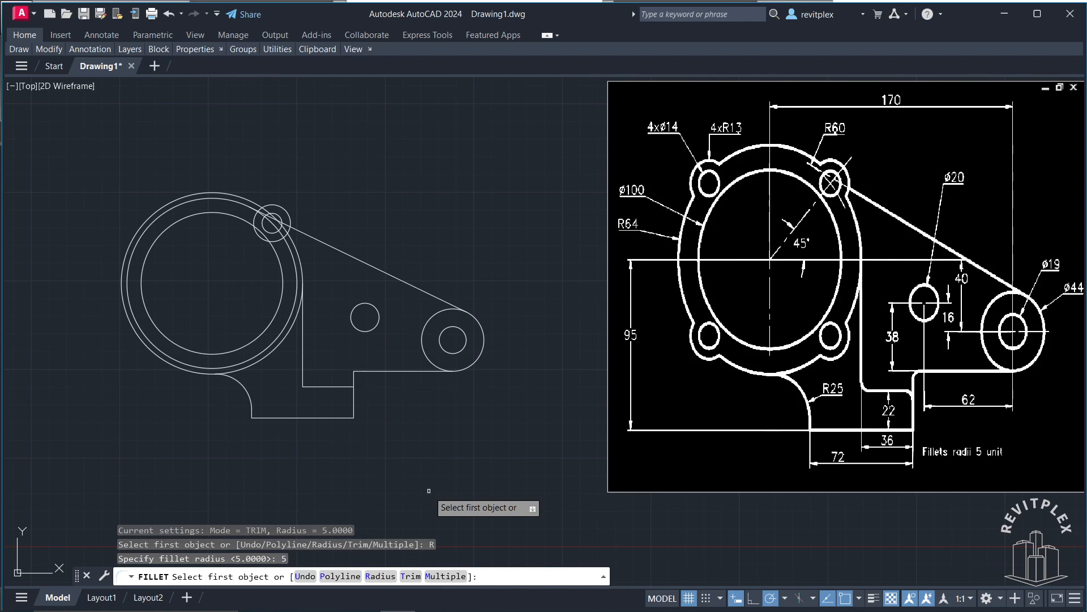
click(446, 576)
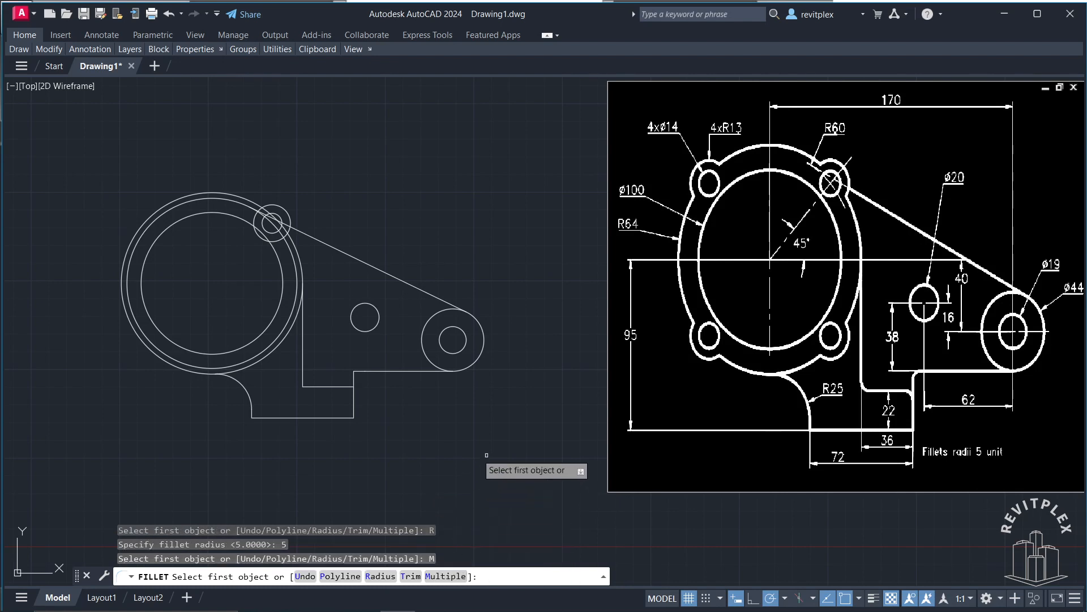
click(302, 378)
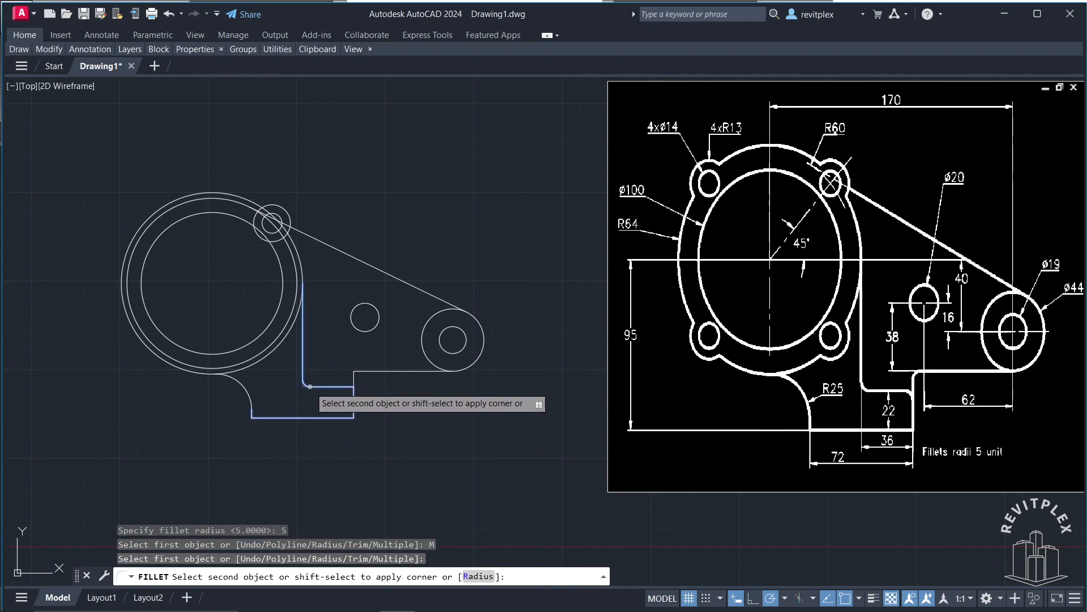
click(310, 387)
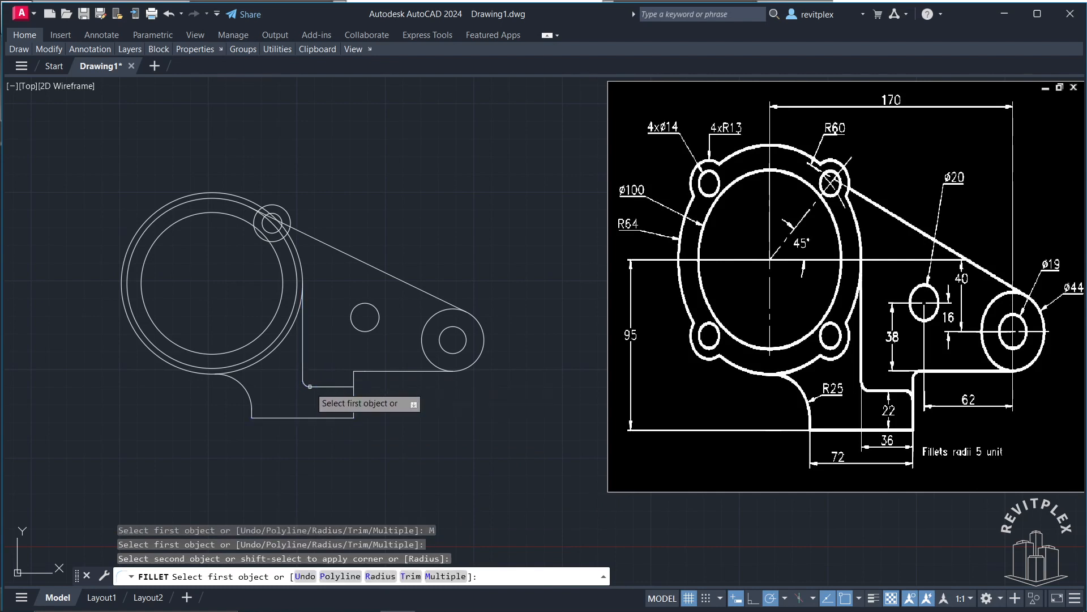
click(354, 378)
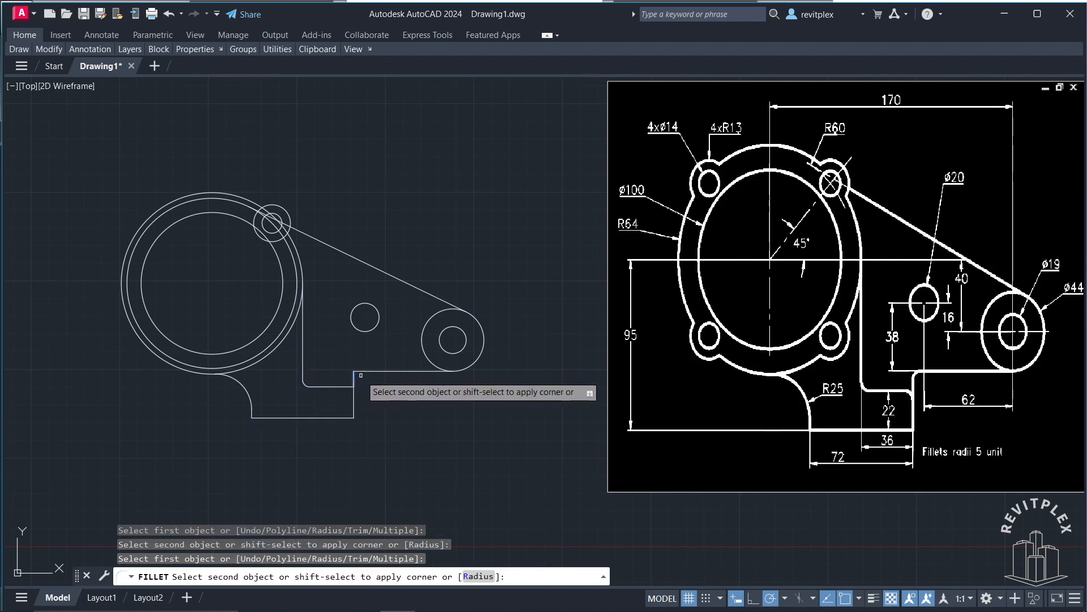
click(363, 372)
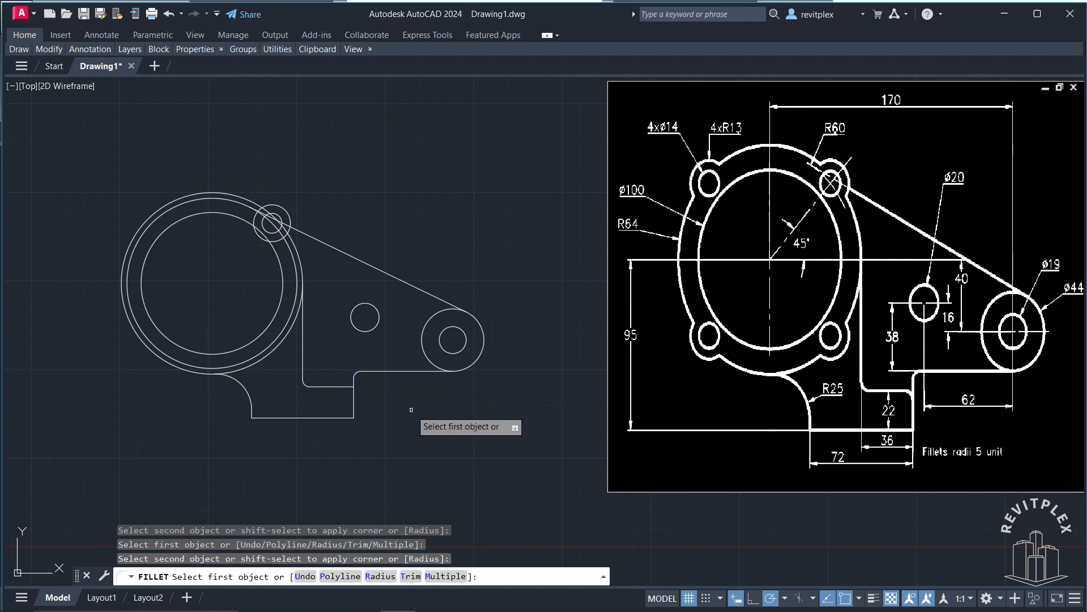
click(353, 389)
click(354, 394)
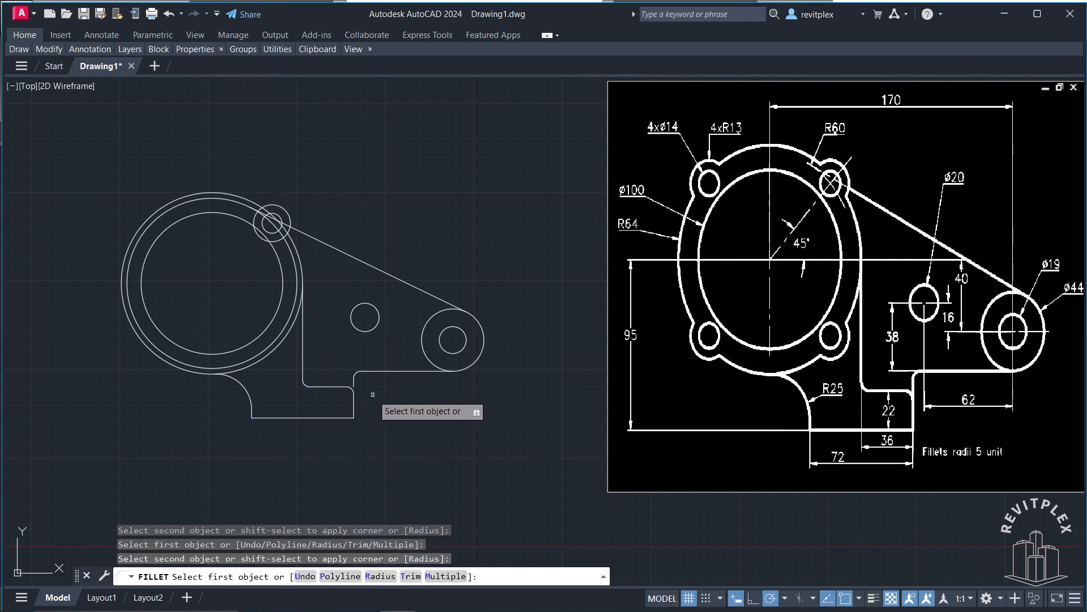
key(Escape)
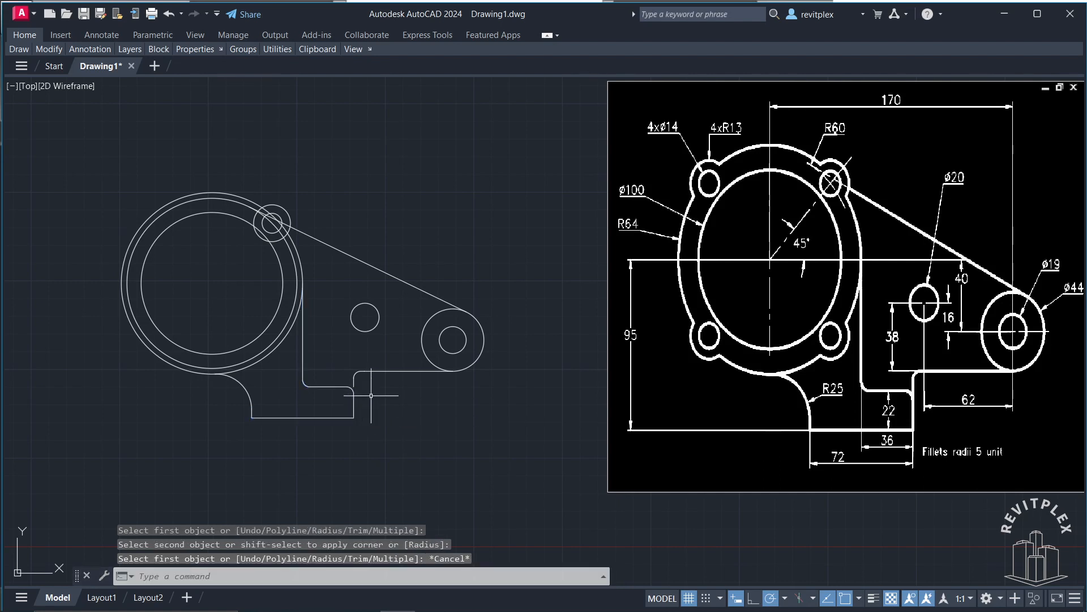
Extend the short vertical edge below the arm down to the foot's right edge, closing the gap at the fillet
text(ex)
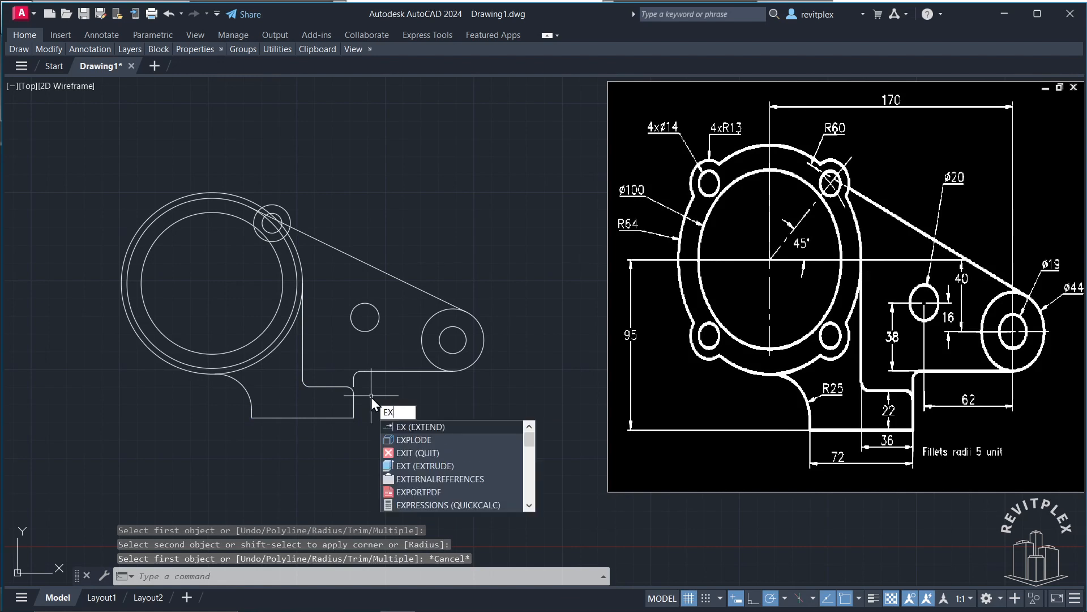
key(Return)
click(354, 387)
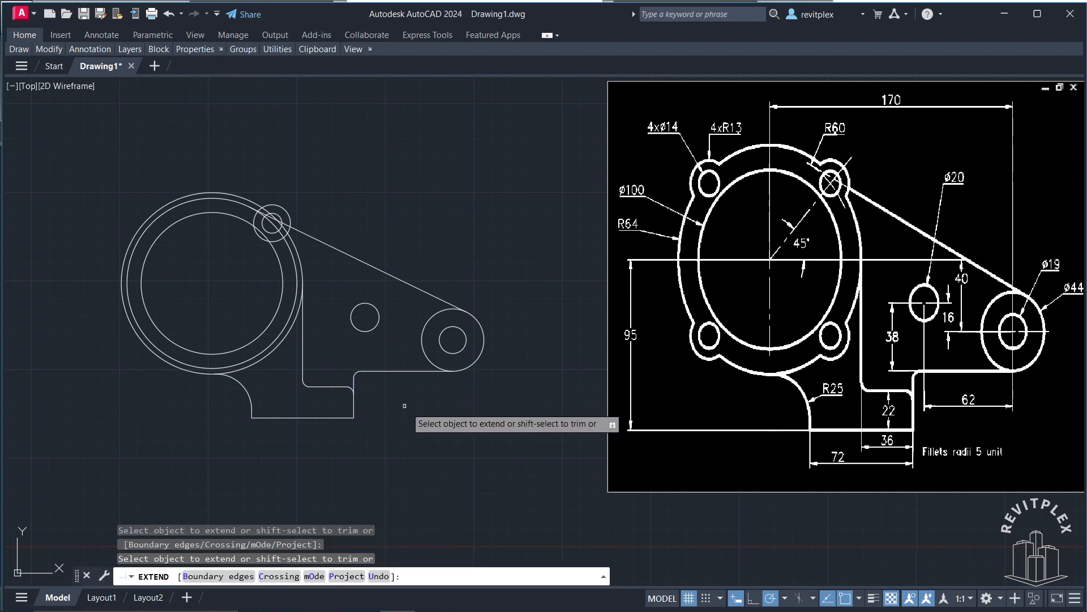
key(Escape)
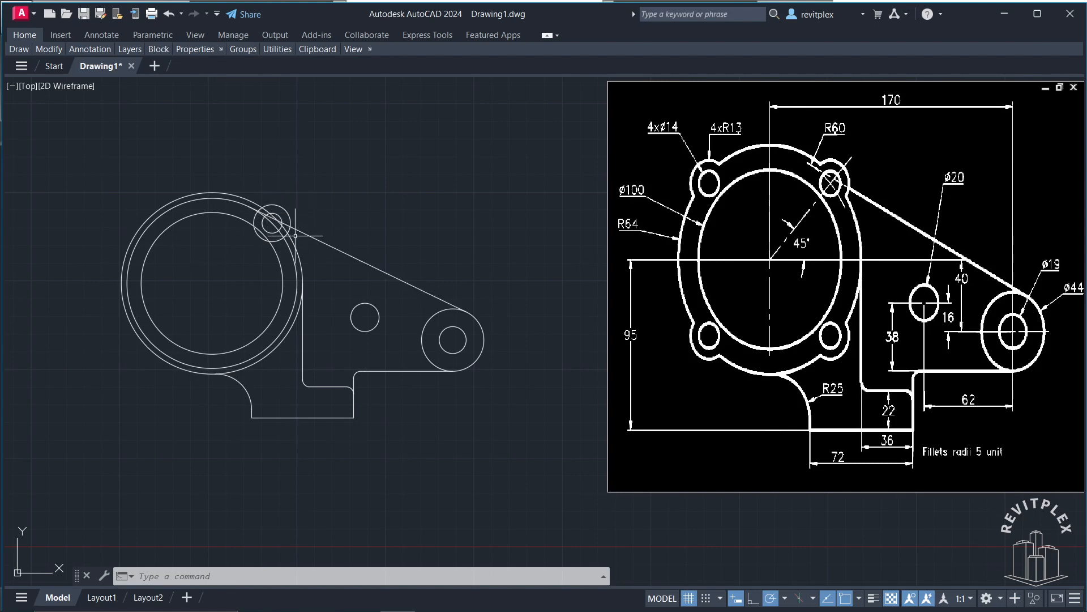
Trim the R13 lug circle's inner part, and the large circles and sloped line where they cross inside the lug
scroll(294, 233, up, 1)
scroll(293, 233, up, 1)
middle_drag(293, 233, 344, 297)
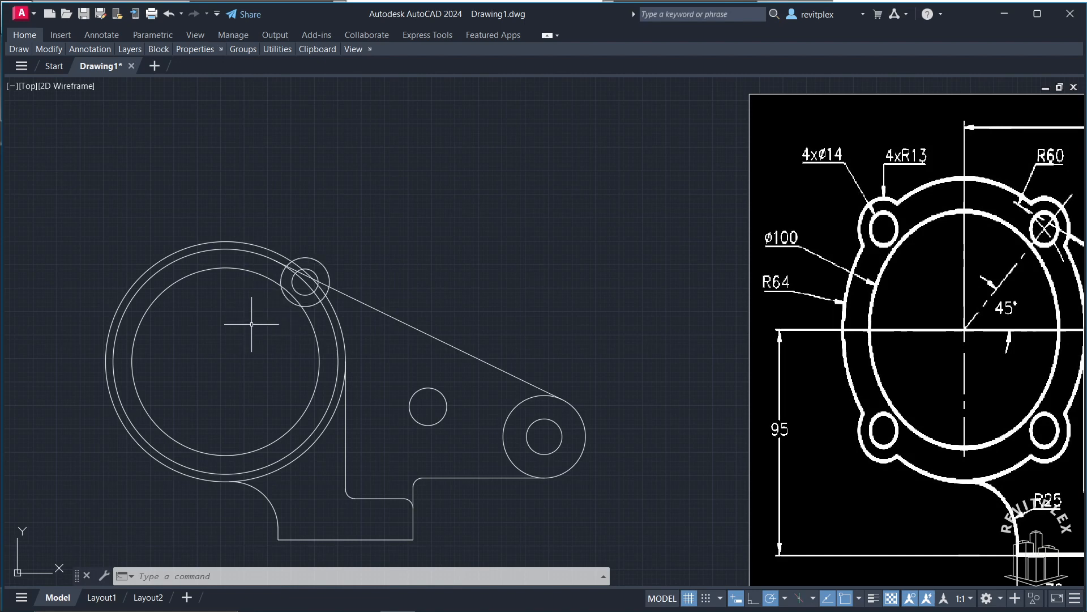
text(tr)
key(Return)
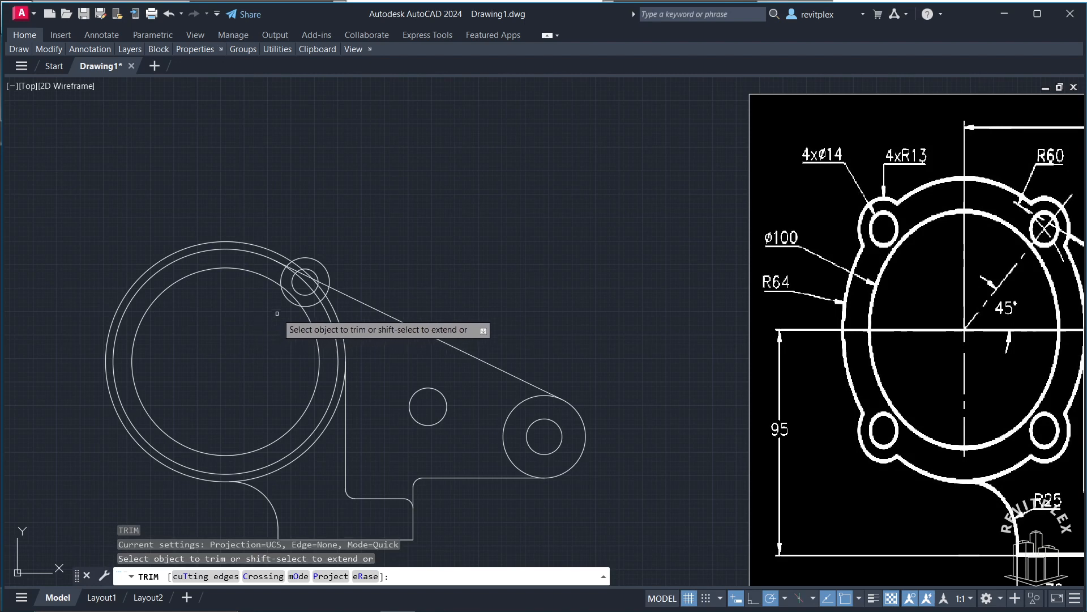
click(284, 299)
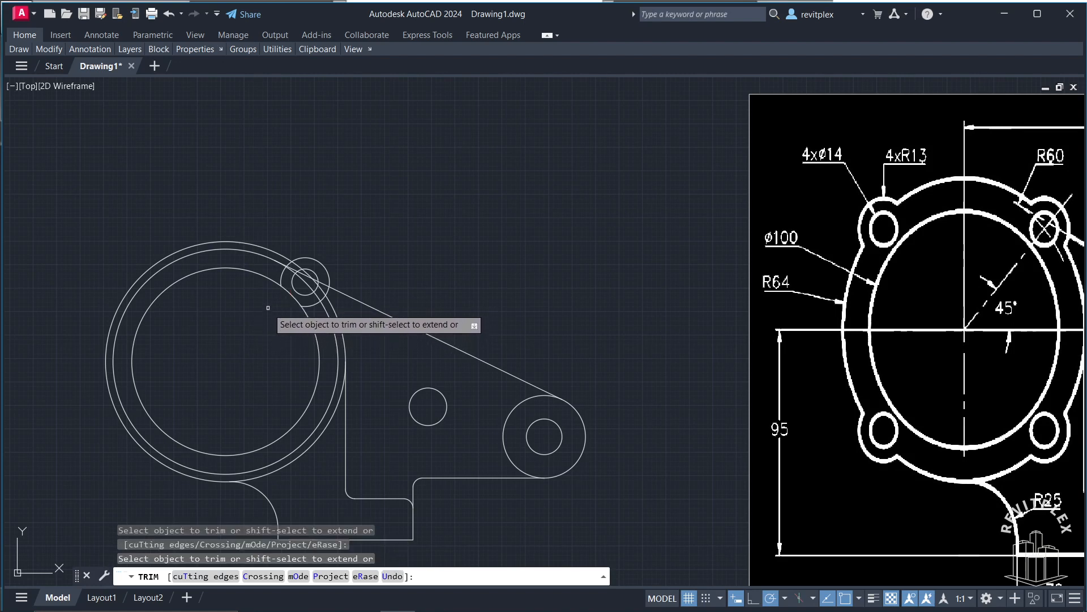
click(283, 277)
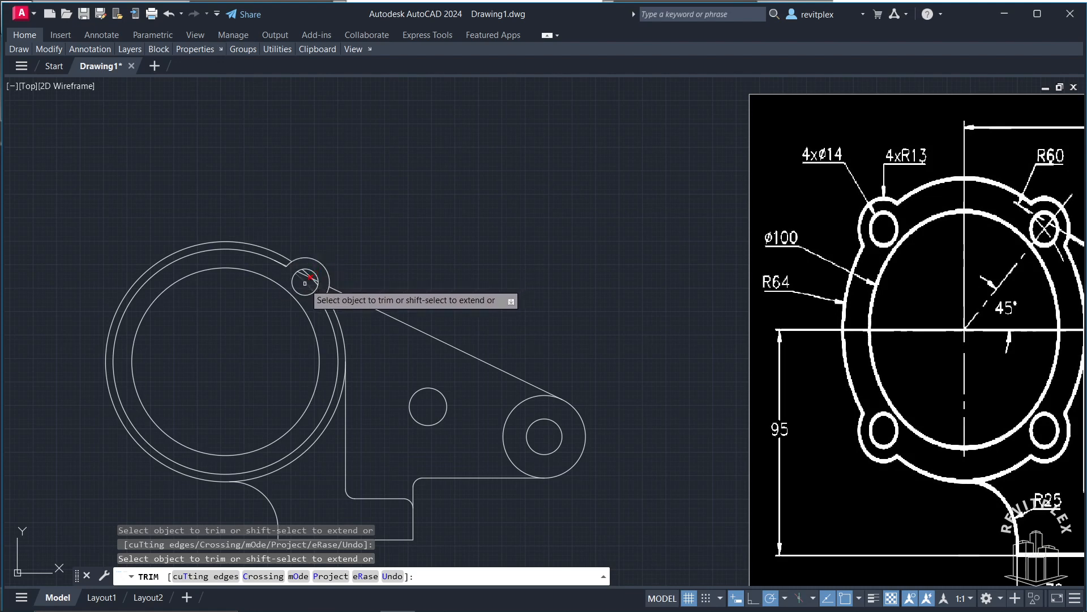
click(313, 276)
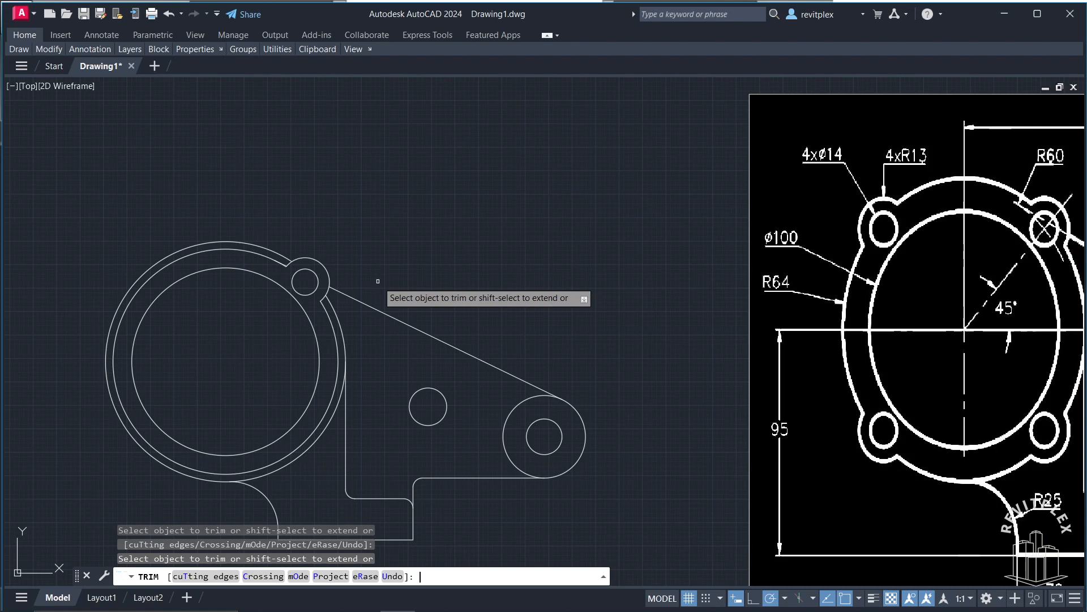
key(Escape)
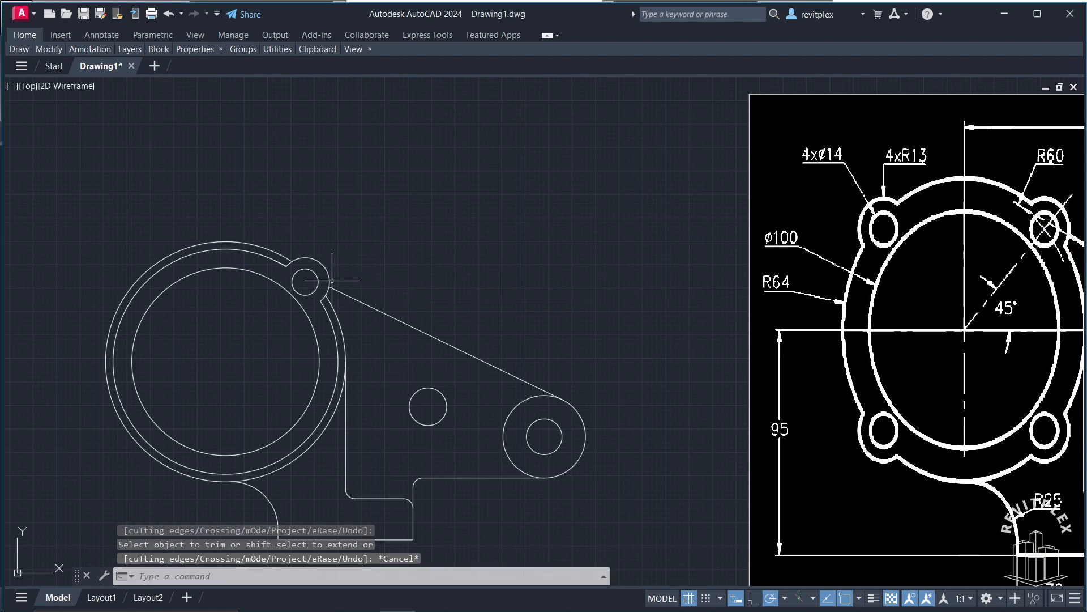
Delete the middle R60 circle and trim the leftover stubs where the R13 lug meets the outer circle
click(263, 255)
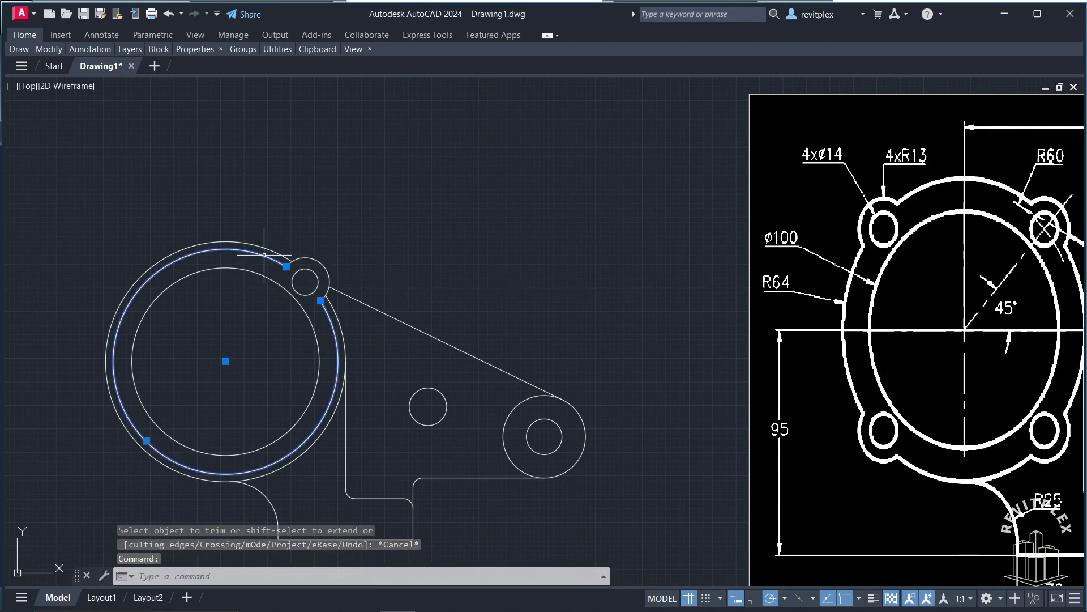
key(Delete)
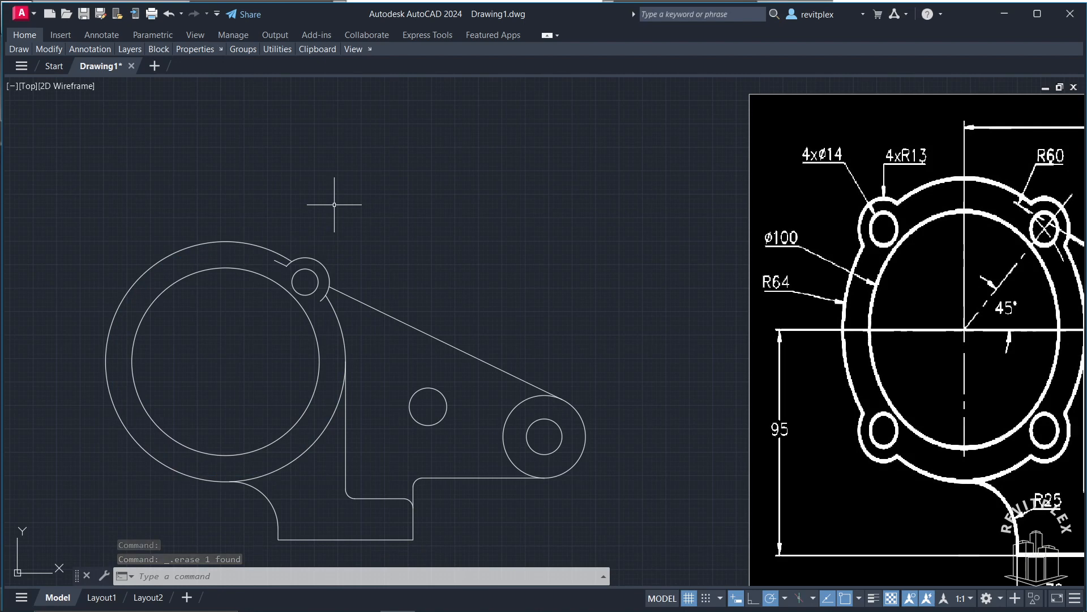
text(tr)
key(Return)
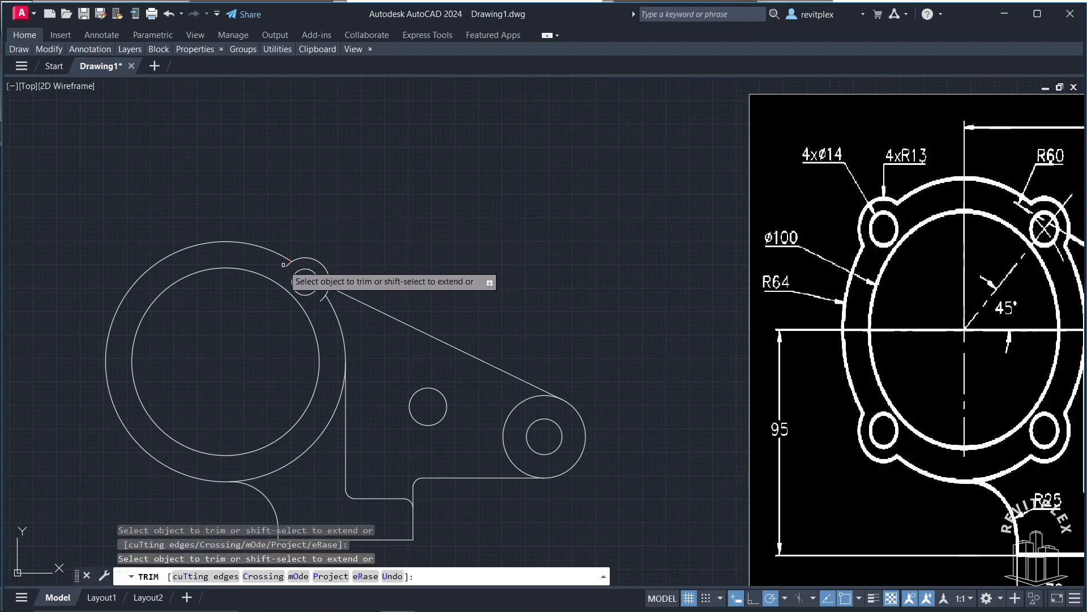
click(283, 264)
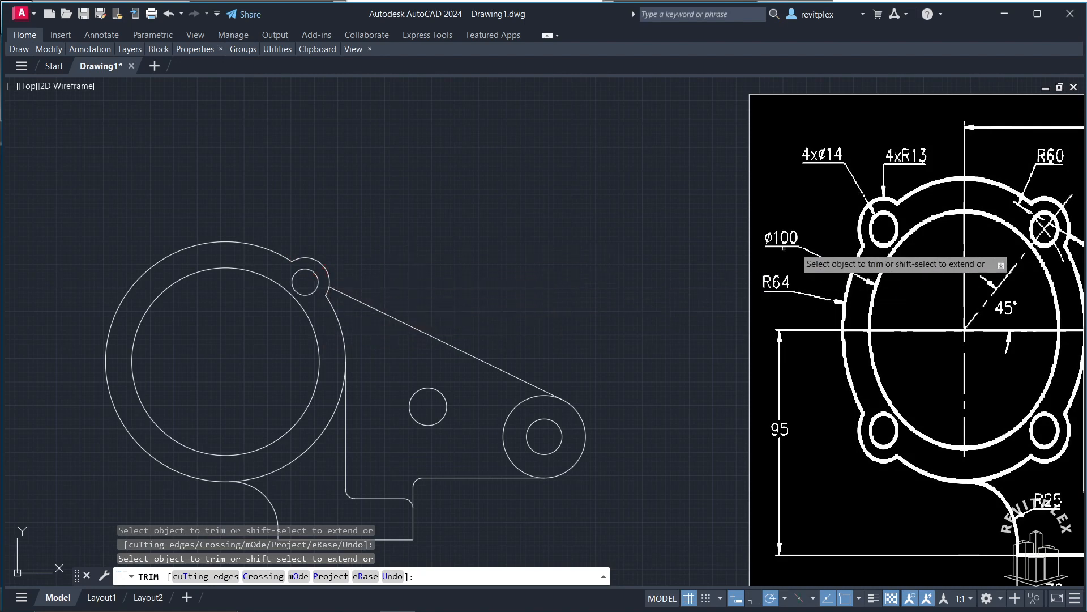
key(Escape)
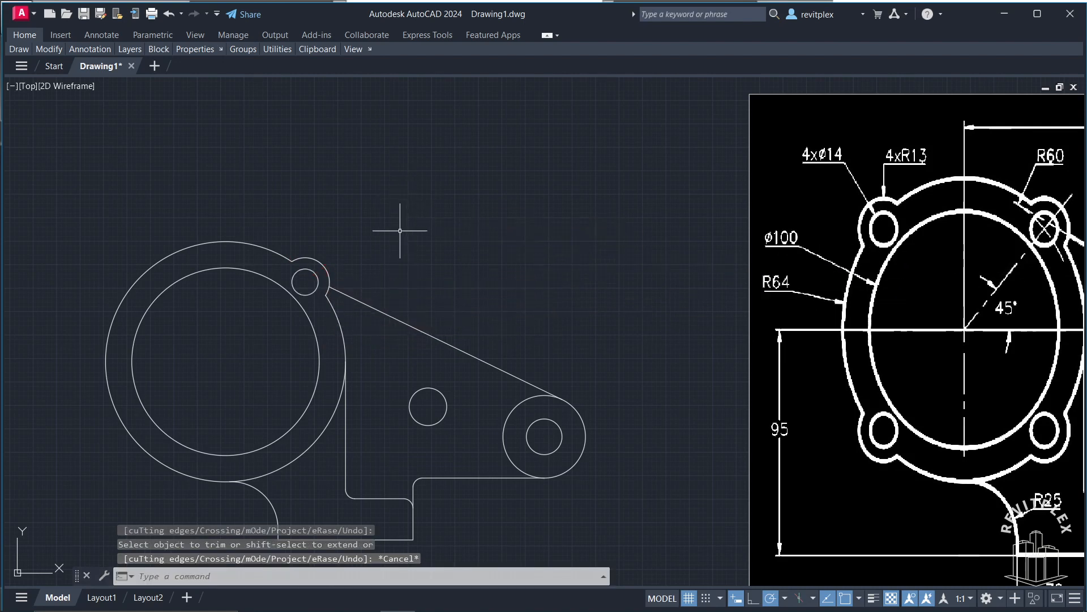
Create a polar array of the small bolt hole and its R13 lug arc around the large ring's centre, with 4 items
click(307, 269)
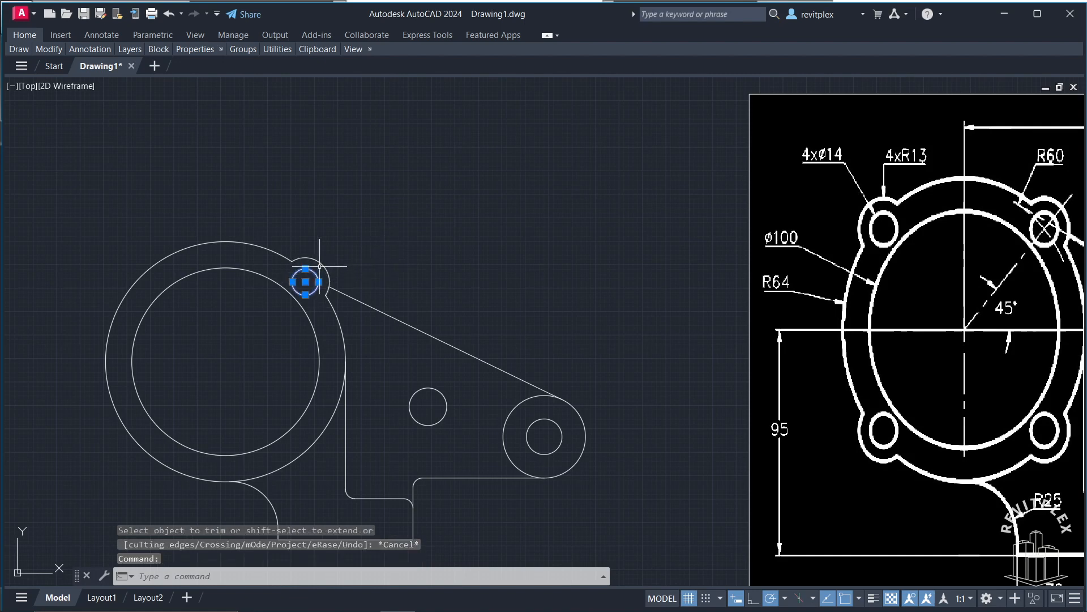
click(323, 264)
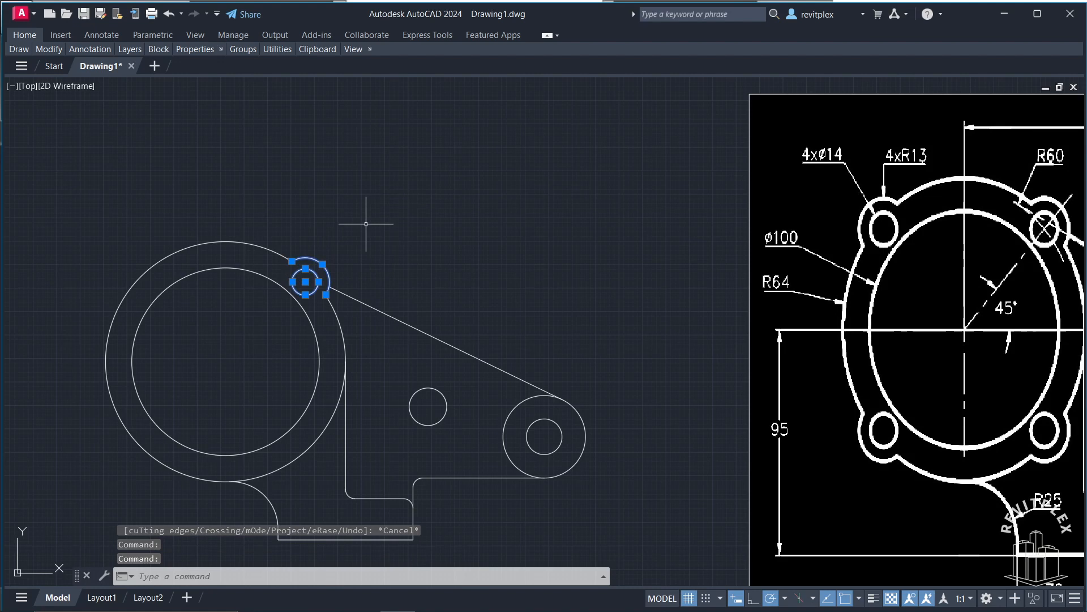
text(AR)
key(Return)
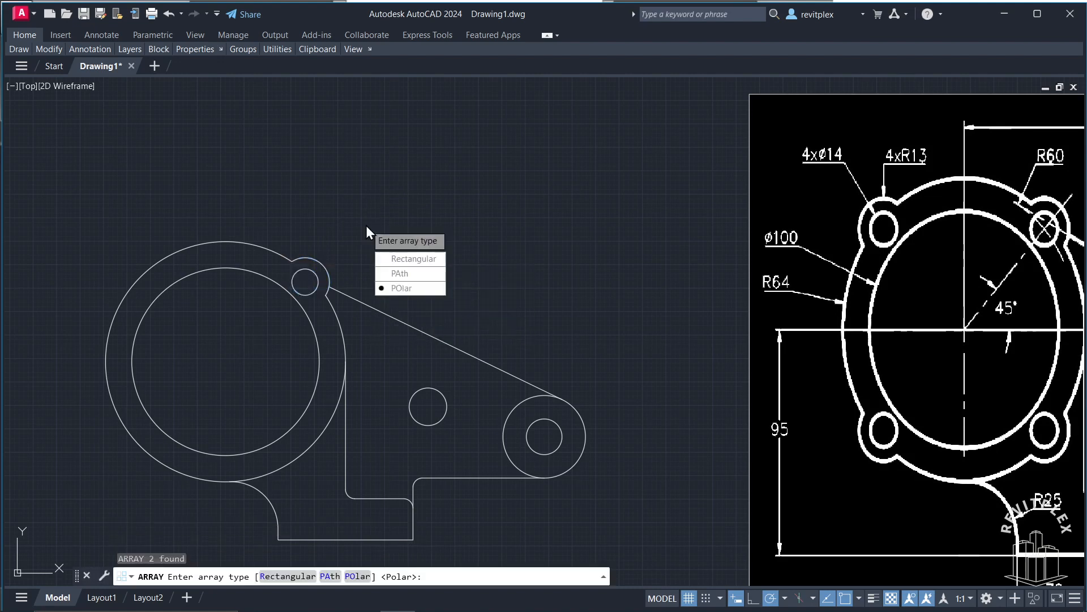
click(414, 290)
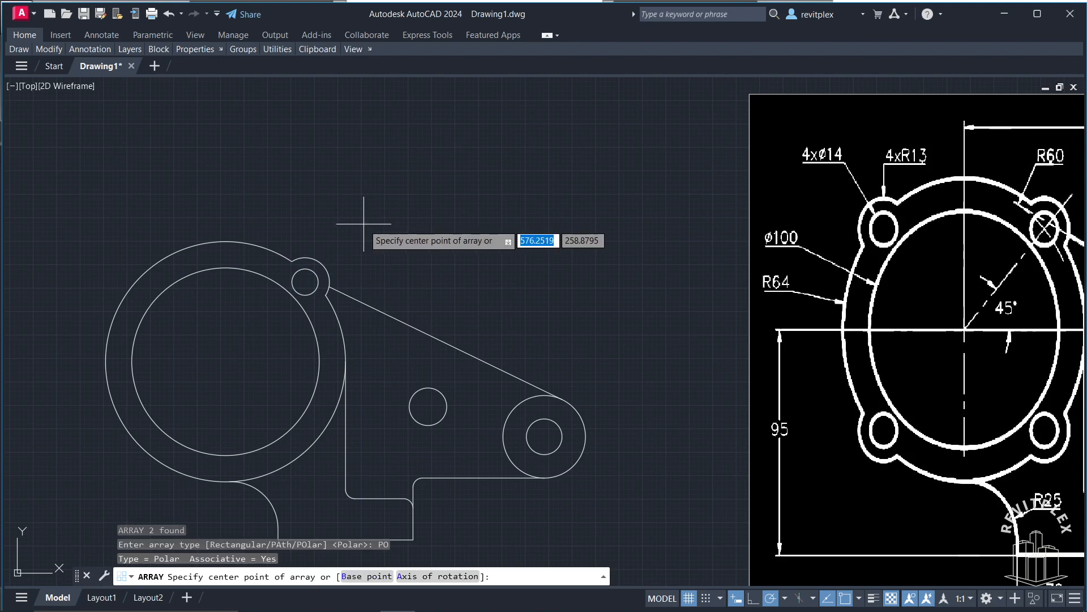
click(225, 361)
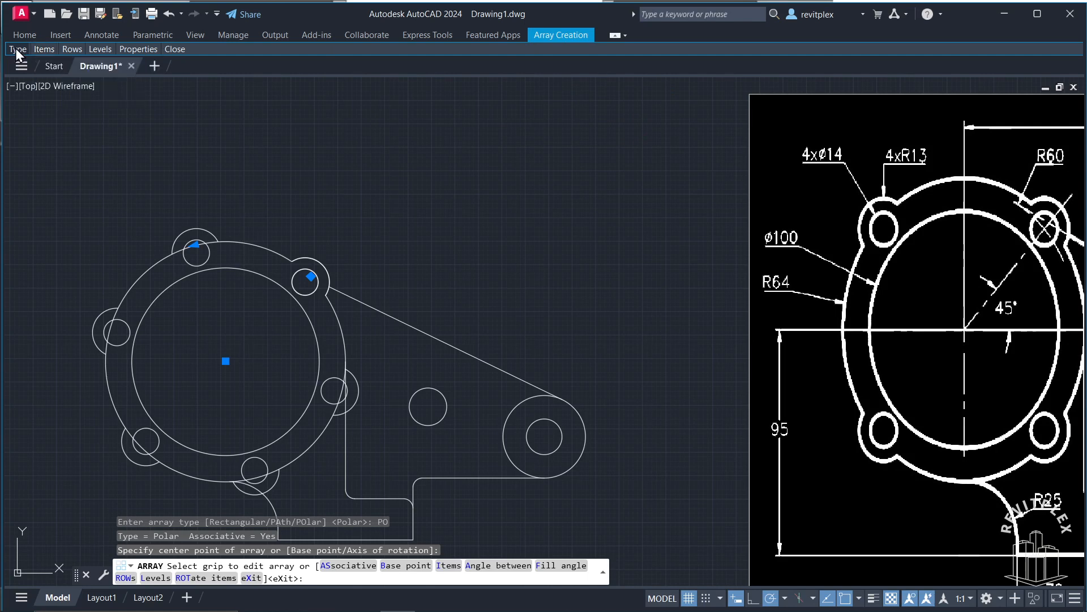
mouse_move(42, 49)
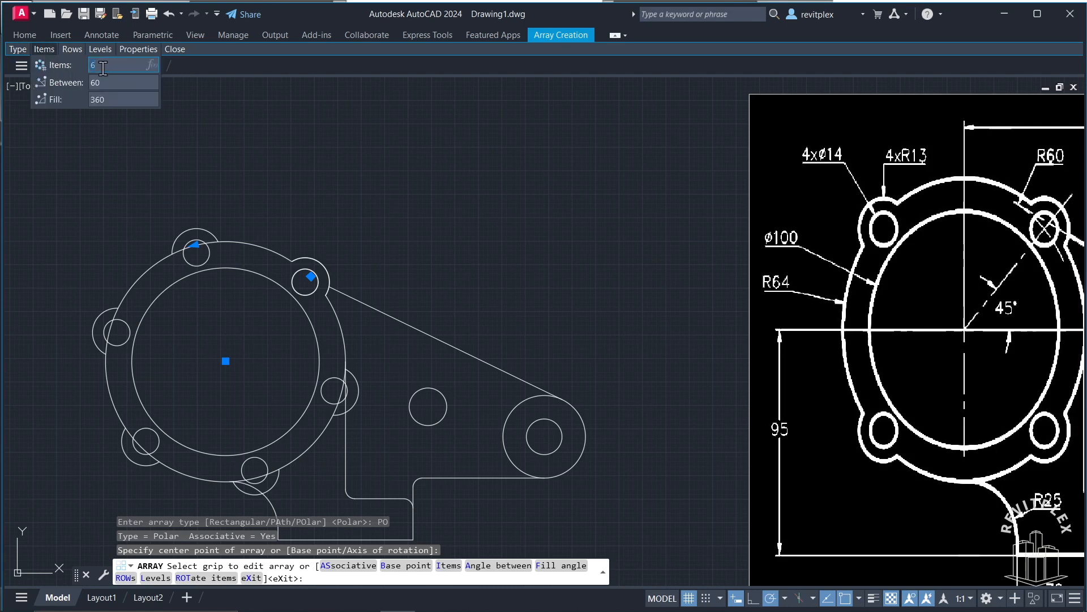
key(Return)
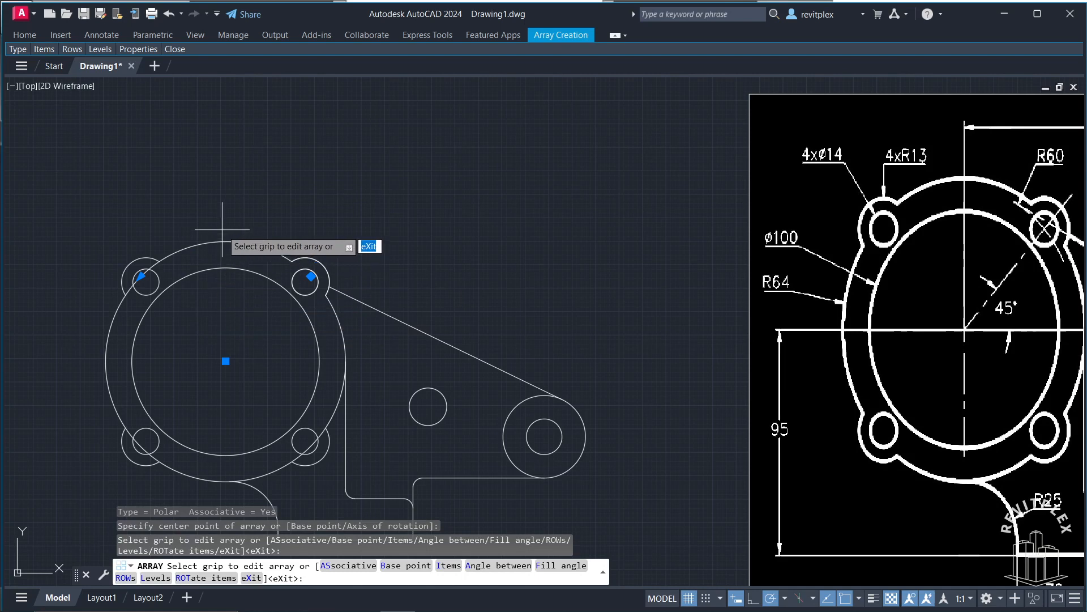
key(Return)
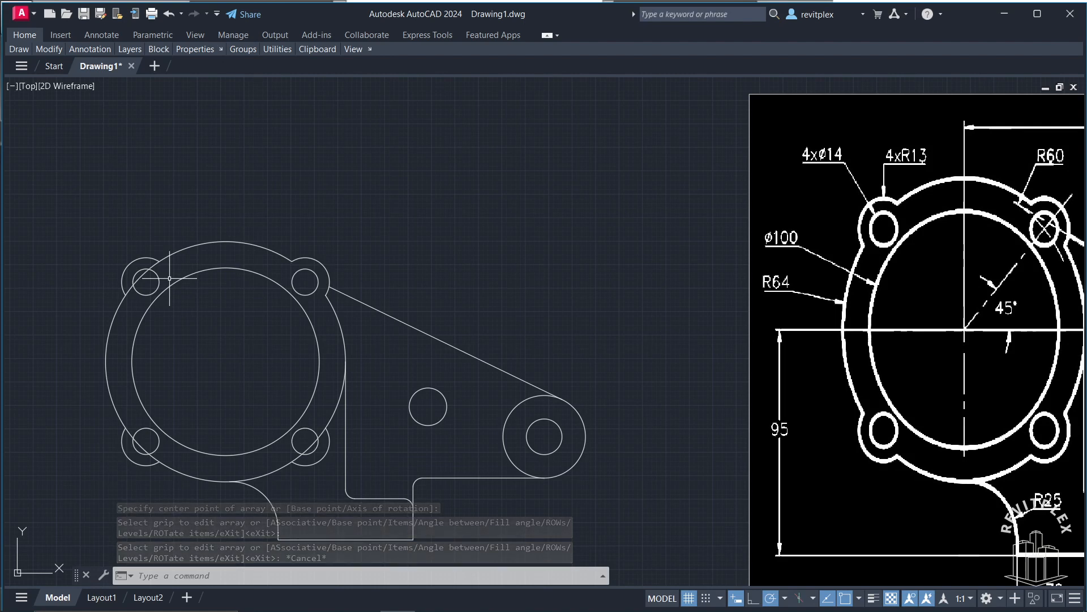
Trim the outer ring circle where it passes through the three new lugs
text(tr)
key(Return)
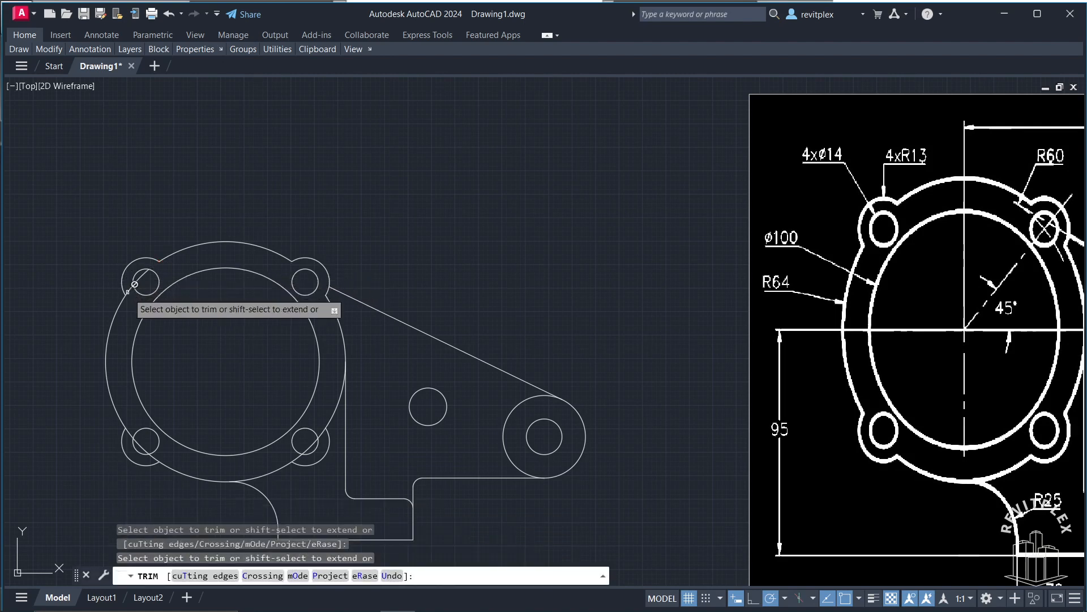
click(136, 285)
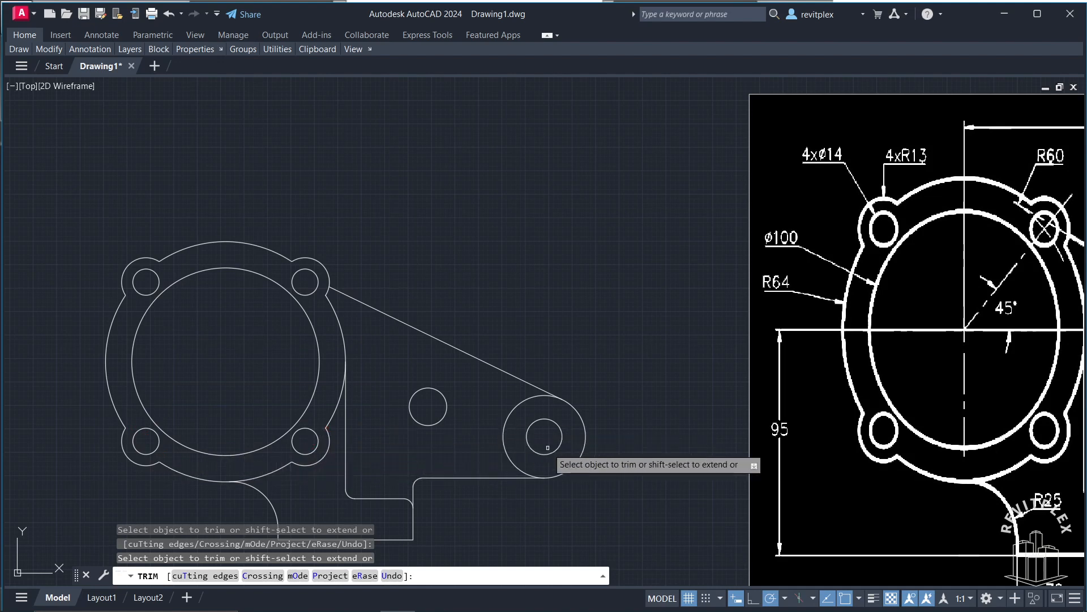
middle_drag(548, 447, 471, 394)
scroll(506, 423, down, 2)
key(Escape)
scroll(452, 424, down, 1)
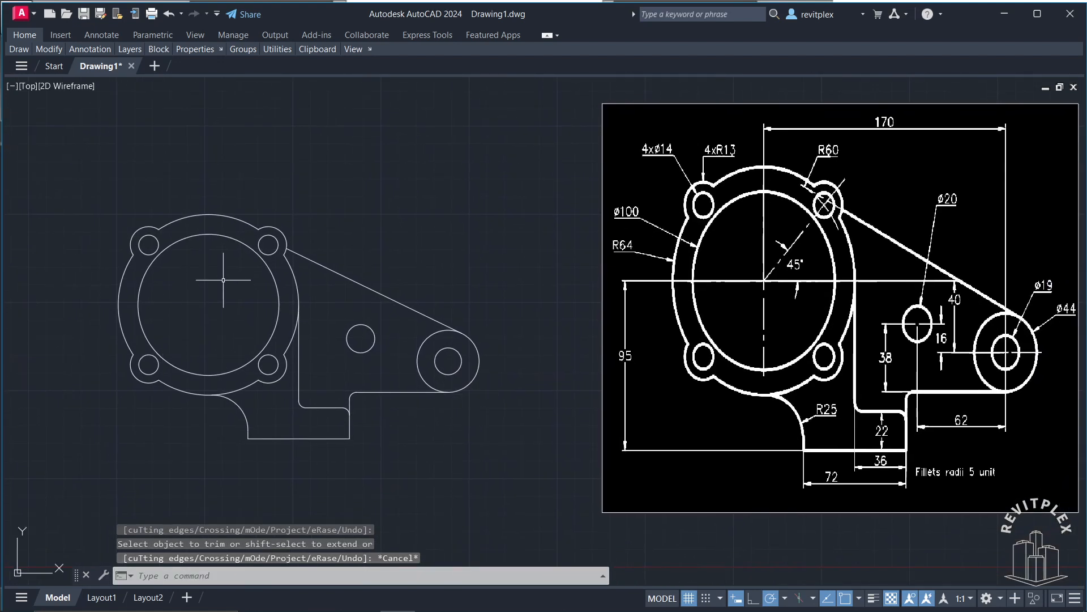